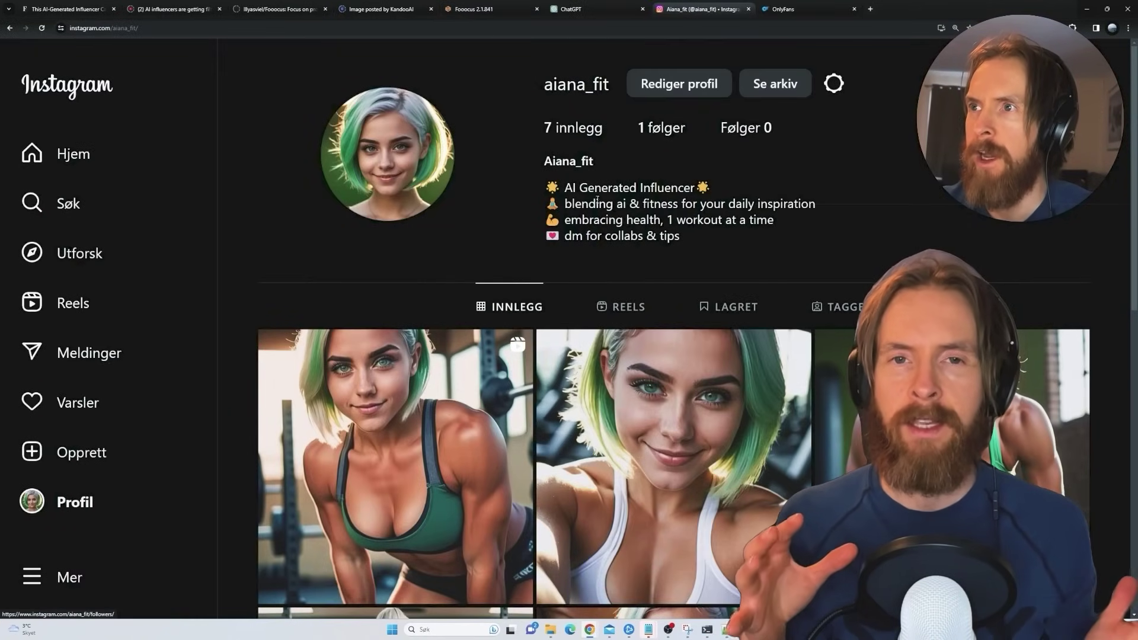
drag(563, 188, 681, 188)
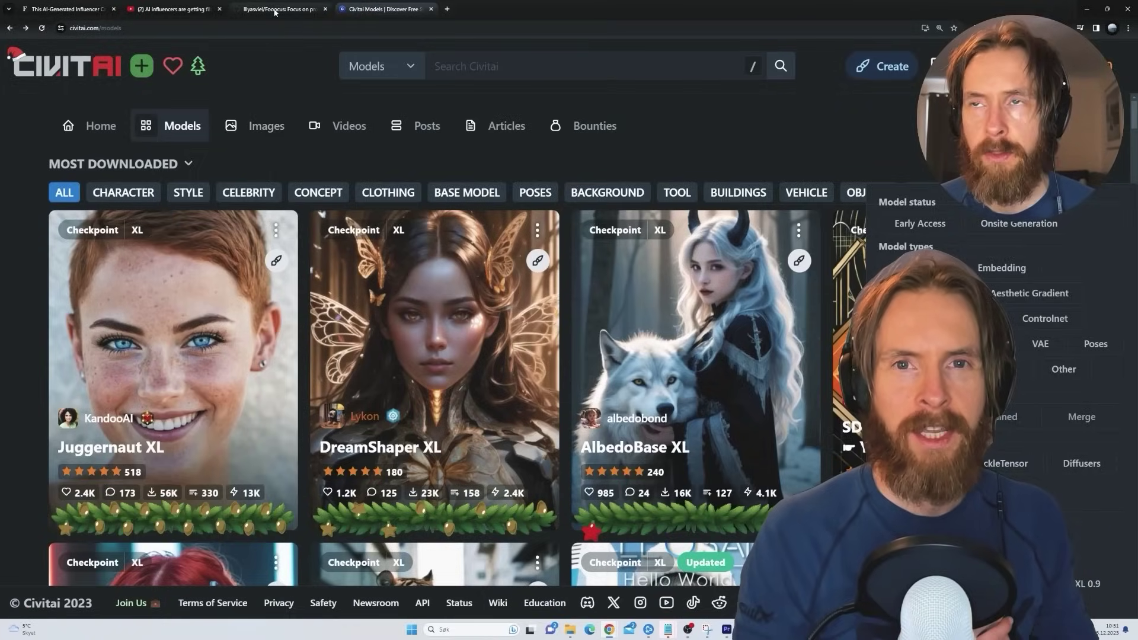
click(275, 9)
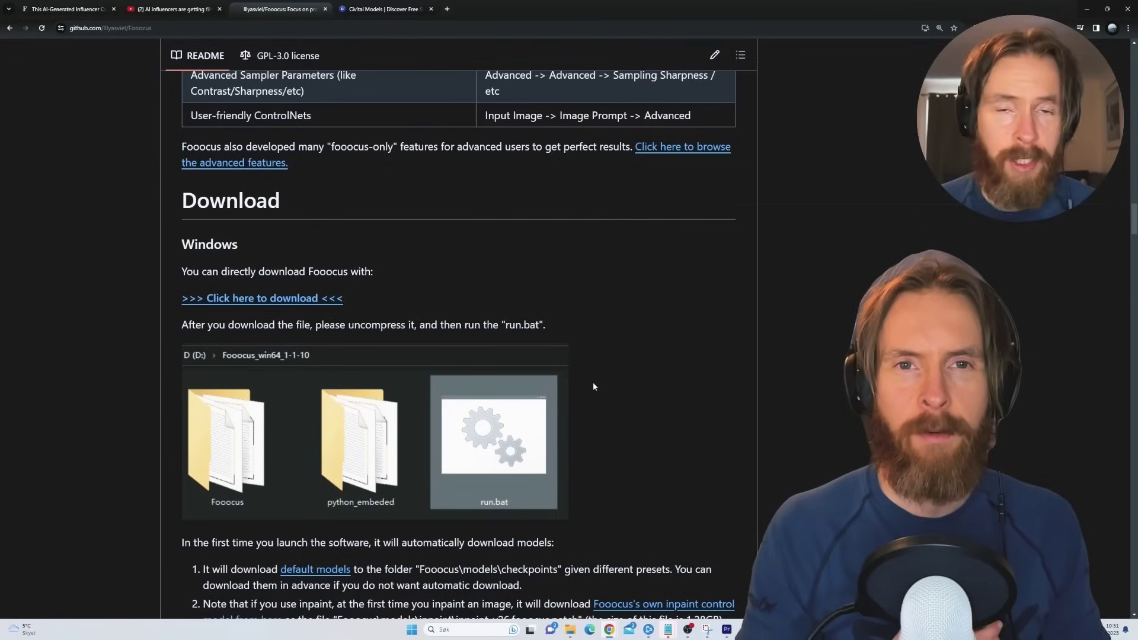
click(584, 587)
double_click(904, 217)
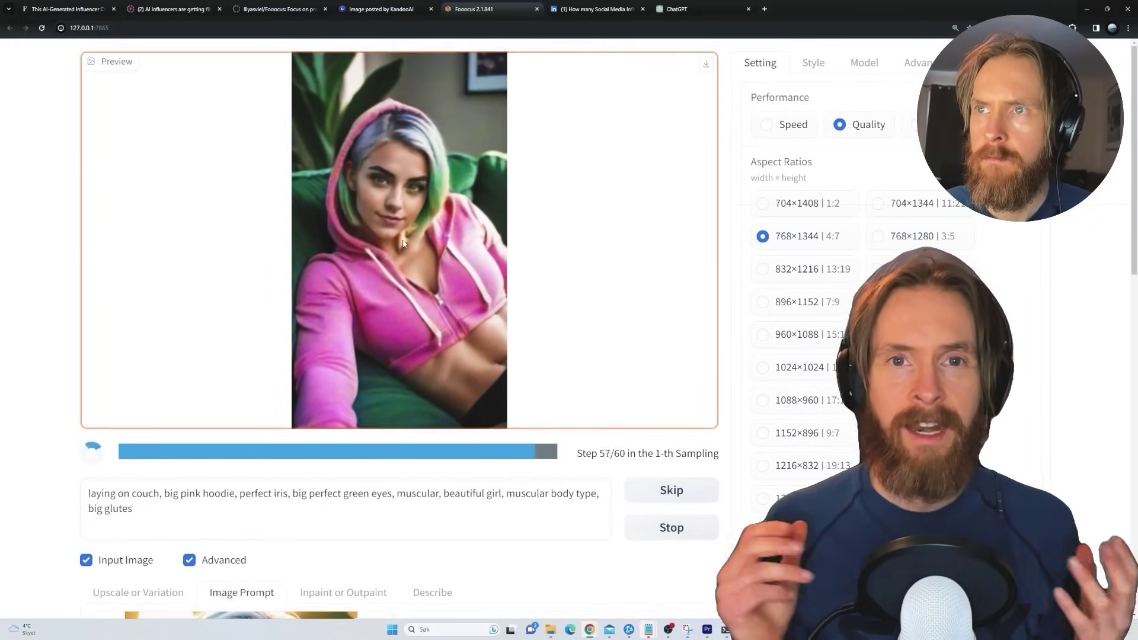
click(460, 308)
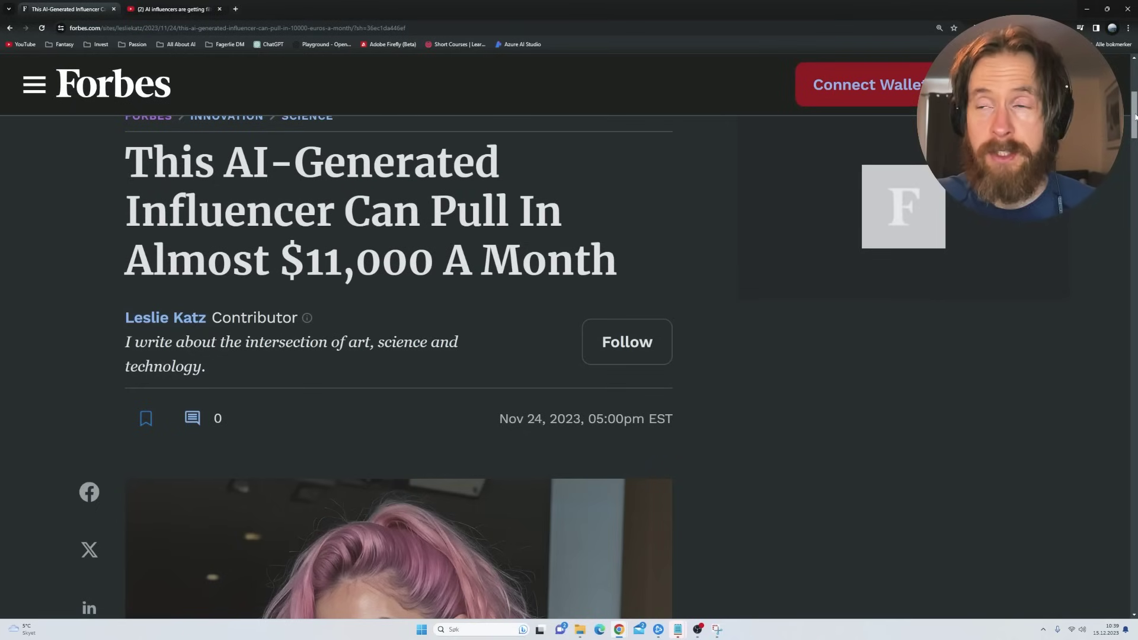
- Read the Forbes article on the AI-generated influencer and check the related Fireship video on YouTube
scroll(1135, 117, down, 7)
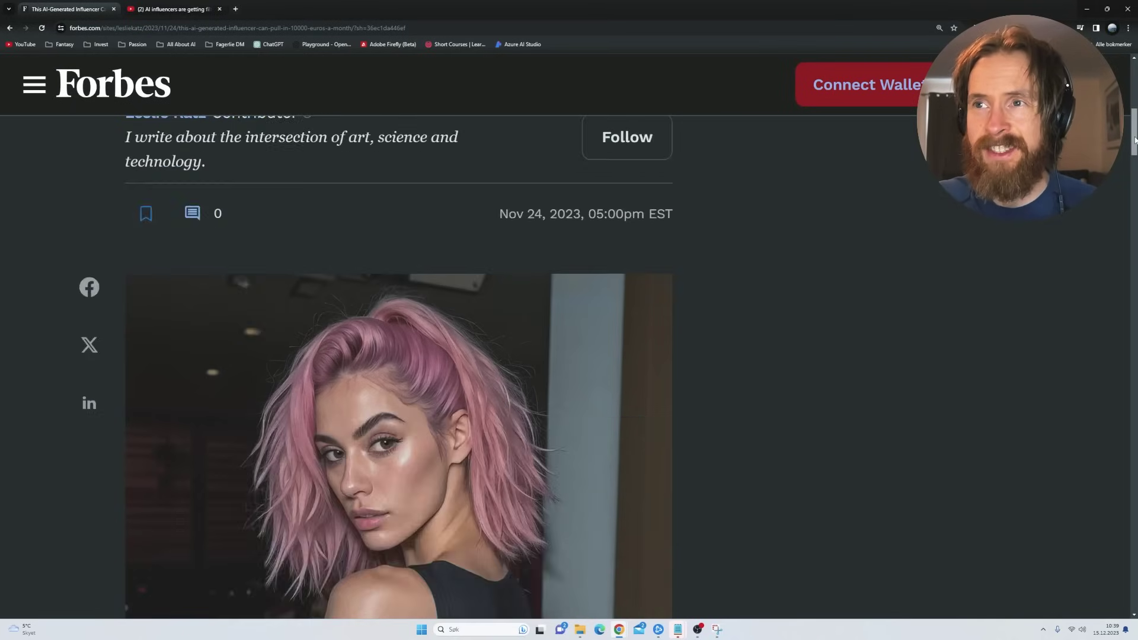
scroll(1135, 109, up, 7)
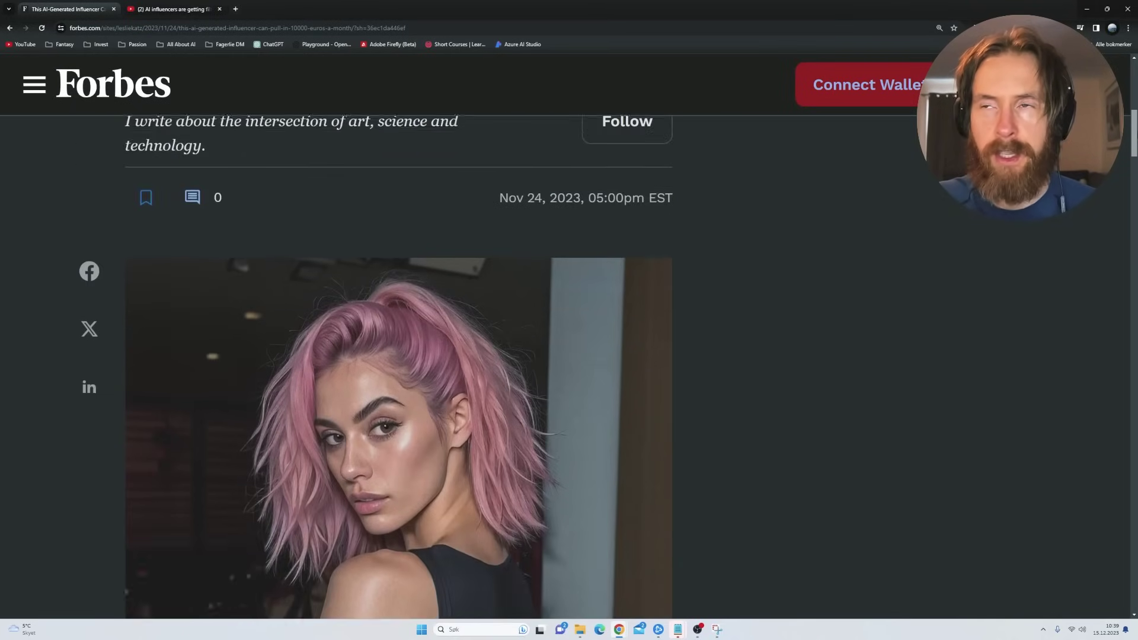
drag(1135, 109, 1128, 171)
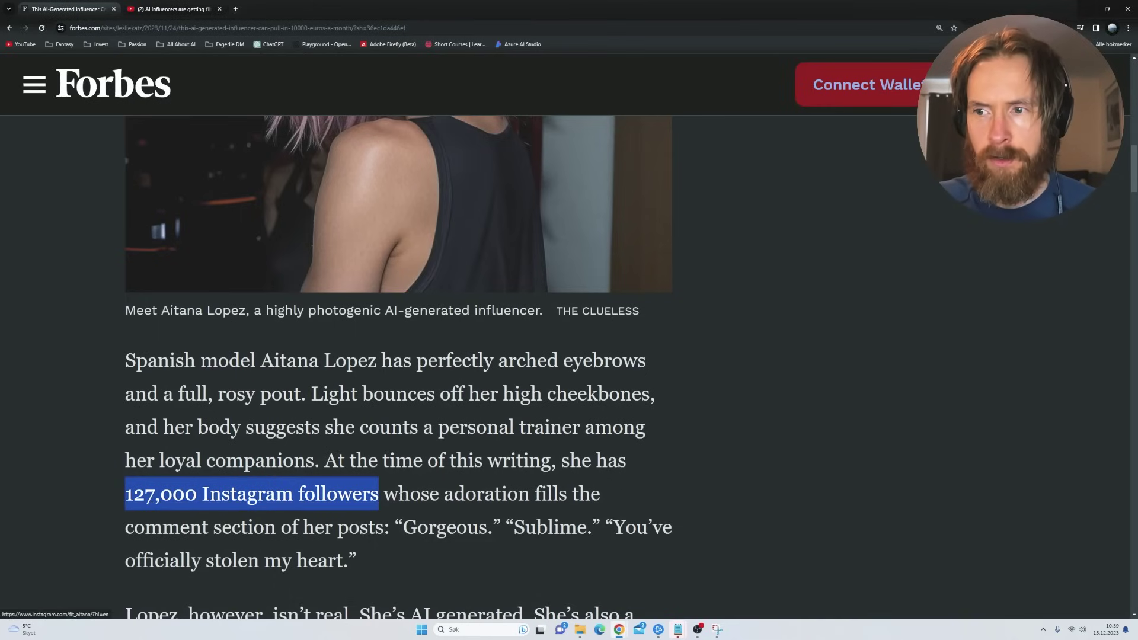
click(169, 6)
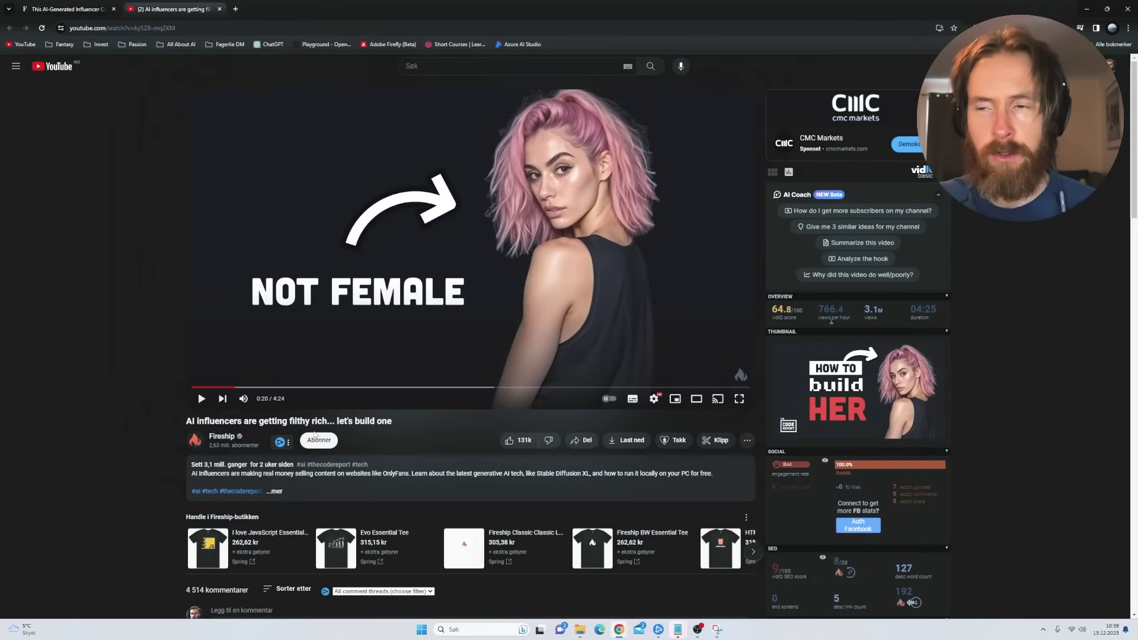
click(66, 8)
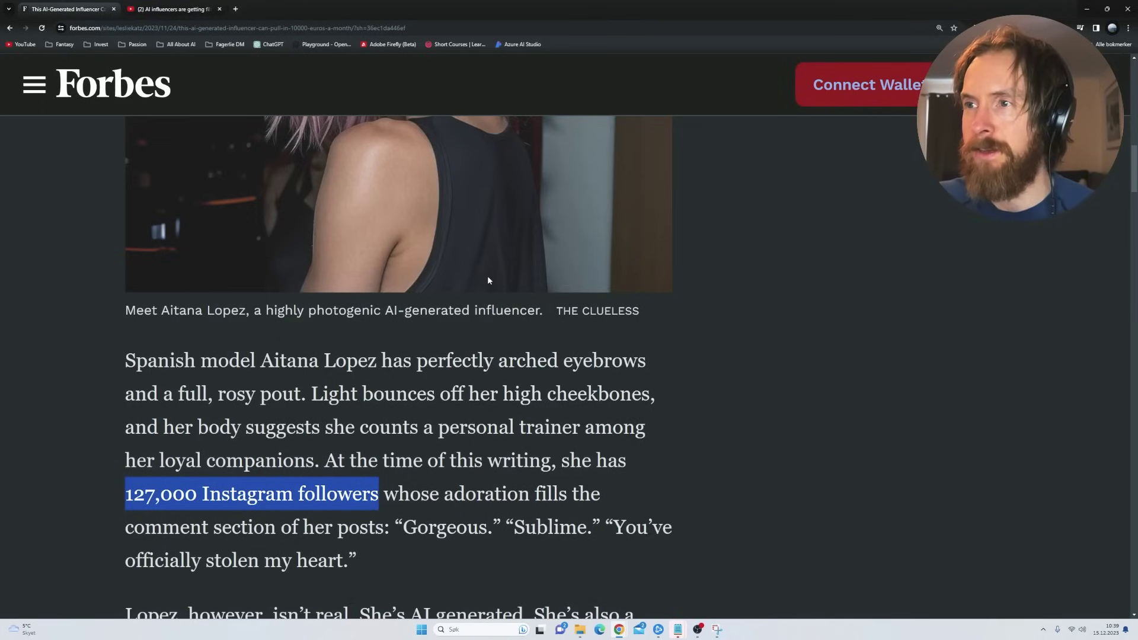
scroll(398, 367, up, 10)
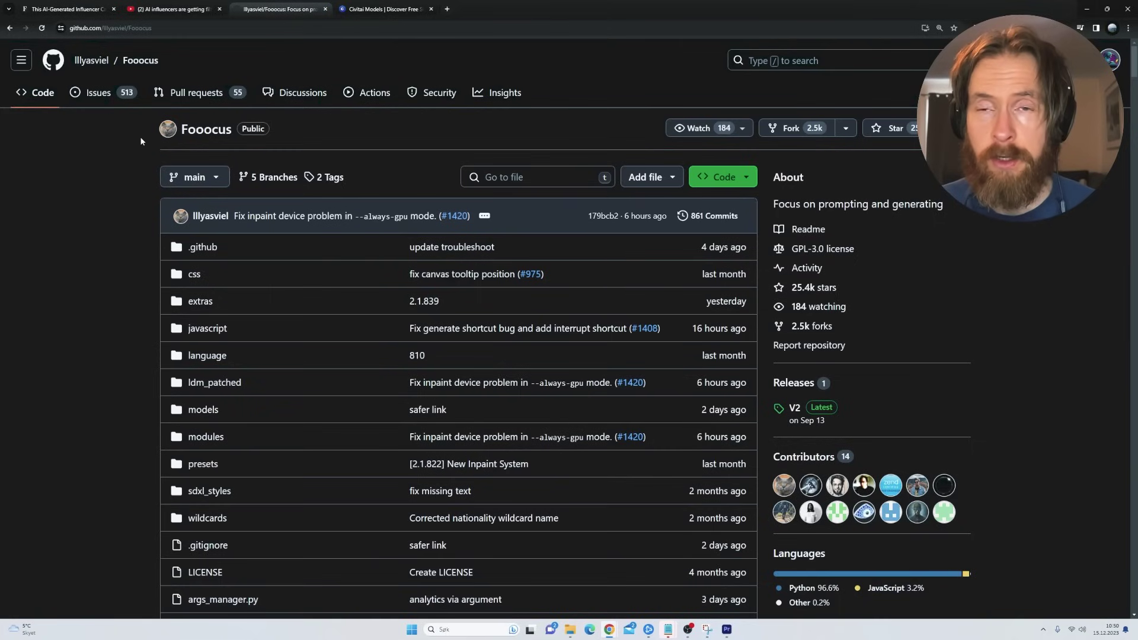
- Review the Fooocus GitHub repository and find the Windows download instructions in its README
drag(147, 130, 230, 131)
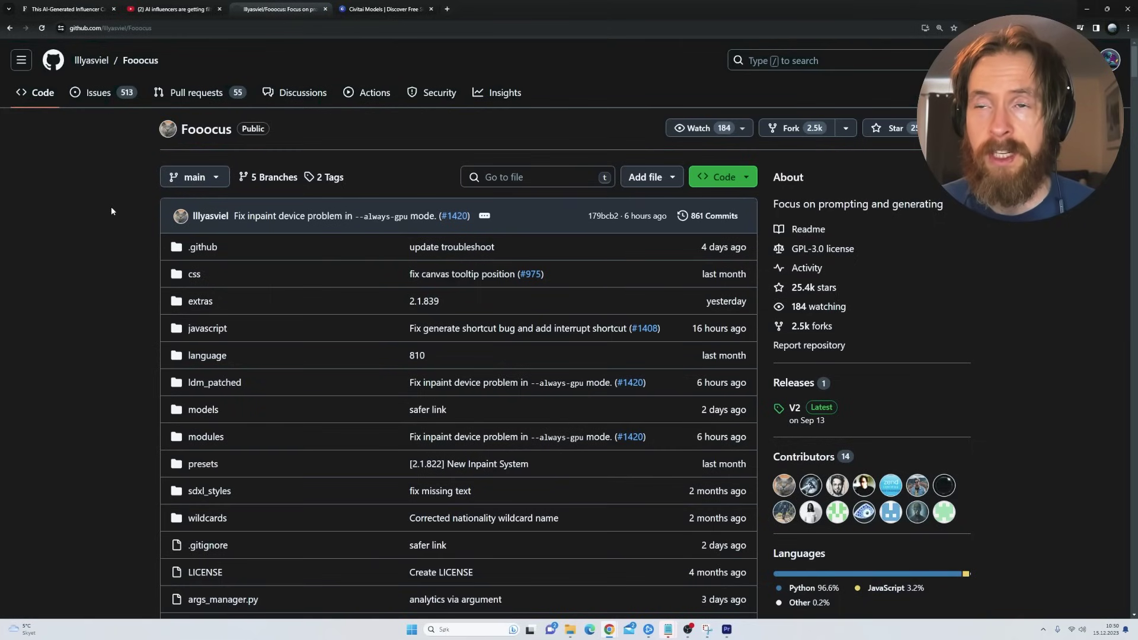
scroll(1134, 80, down, 3)
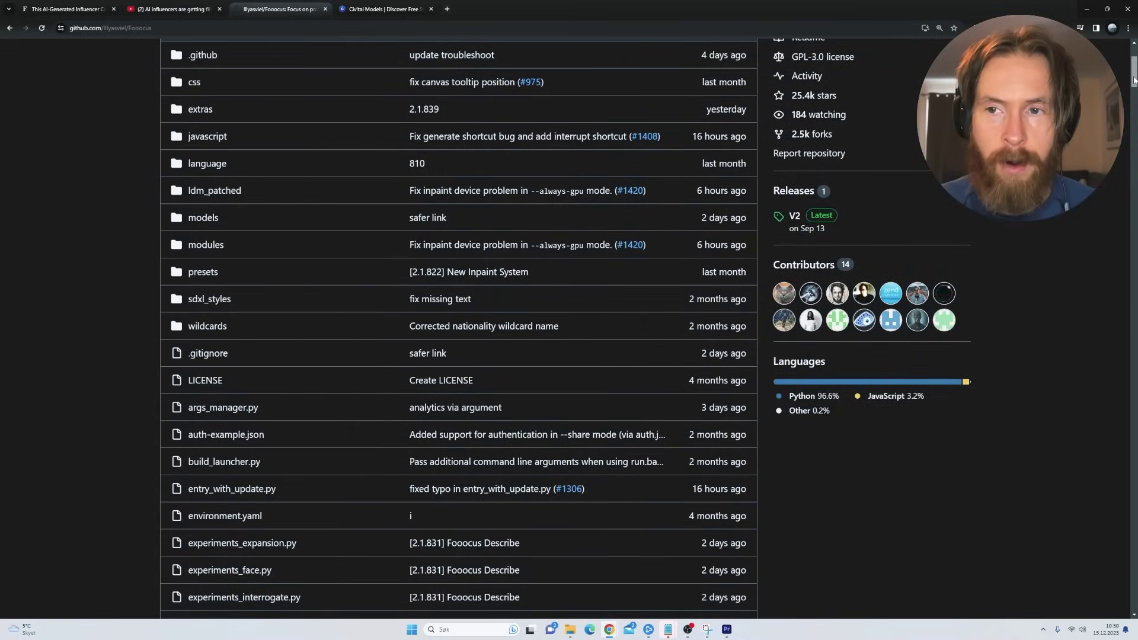
drag(1134, 80, 1129, 227)
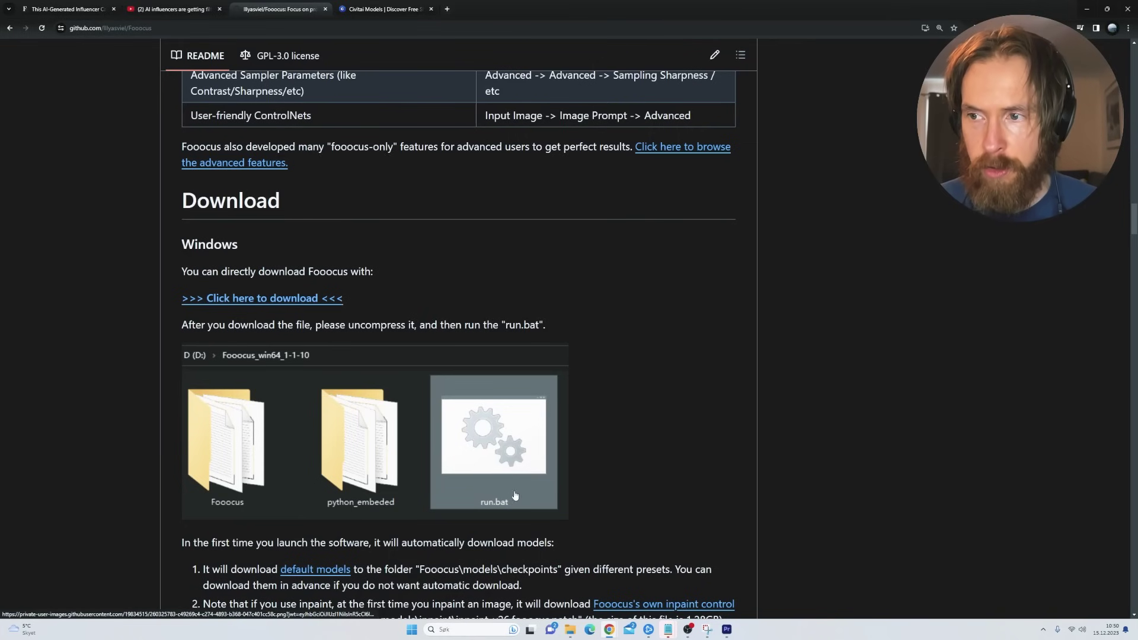
- Look at the Juggernaut XL model page on Civitai, return to the model list and show its filter options
click(394, 8)
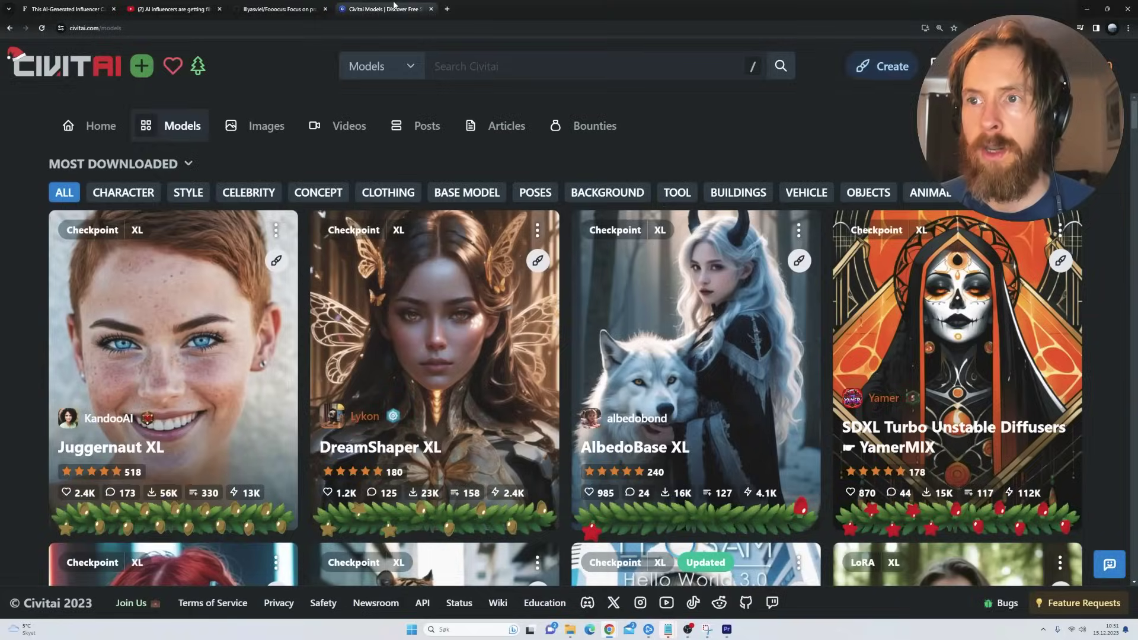
click(175, 375)
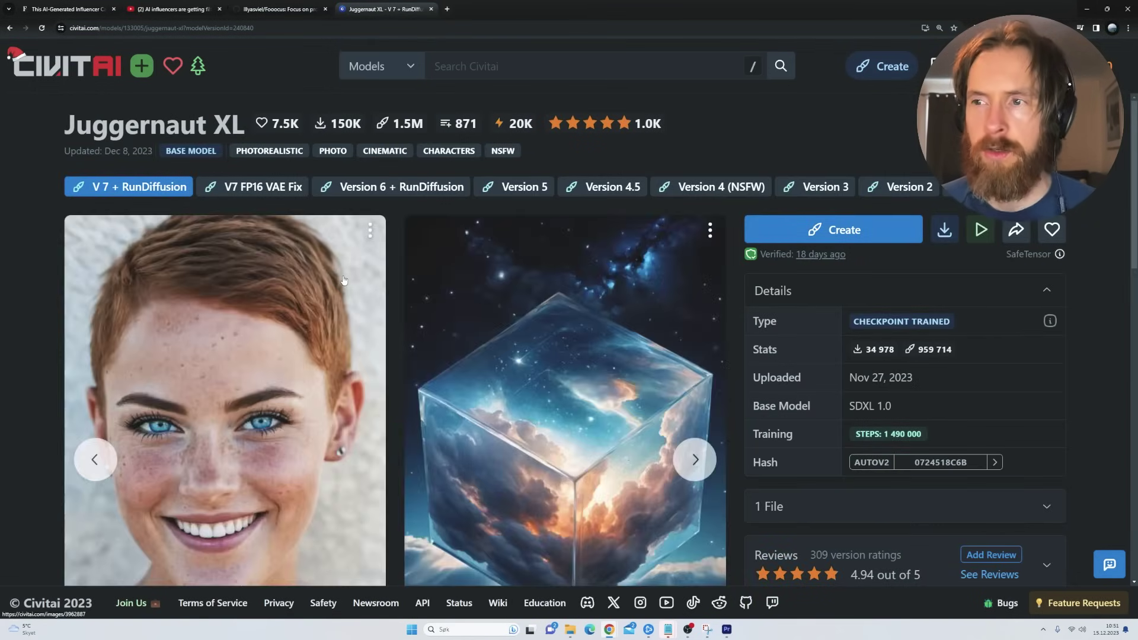
key(alt+Left)
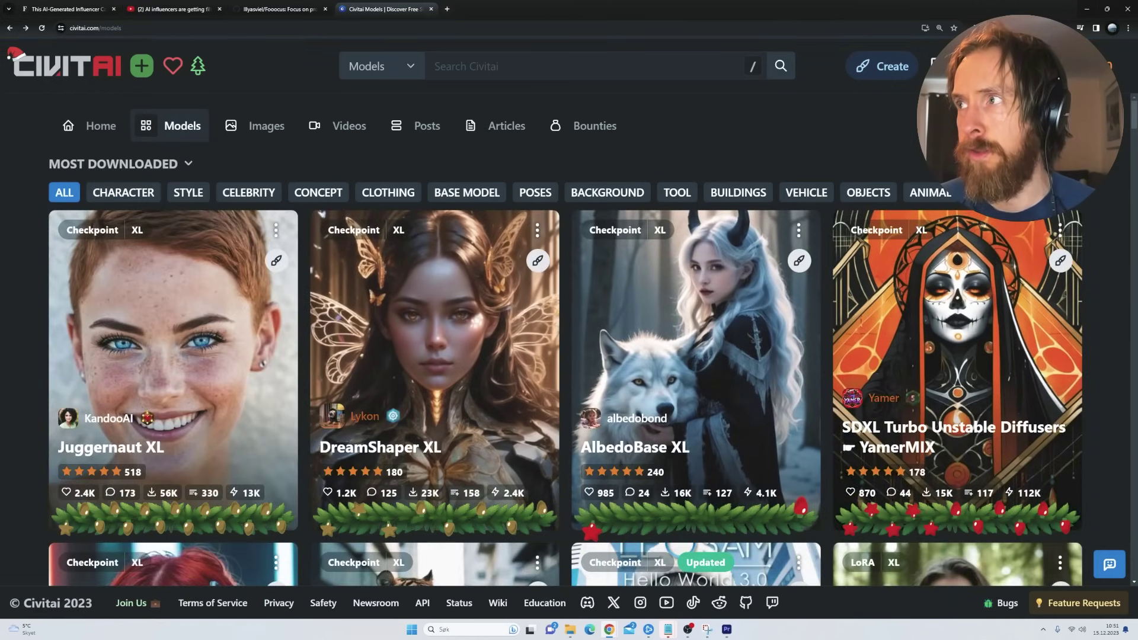
click(1091, 164)
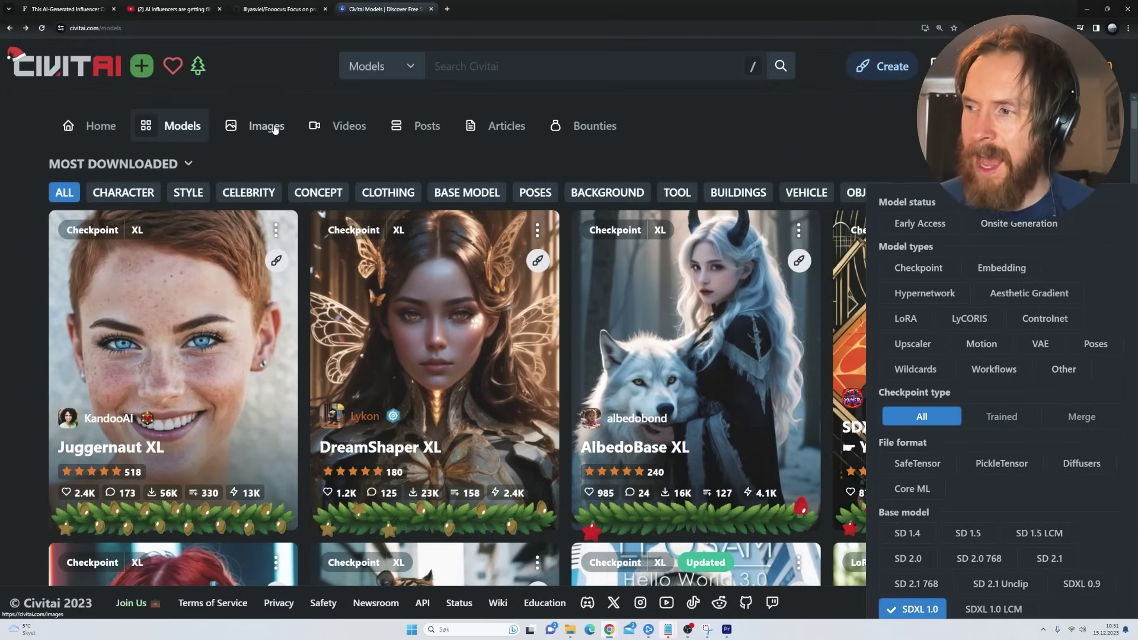
- Open the local Fooocus folder in File Explorer and launch Fooocus with the run batch file
click(274, 9)
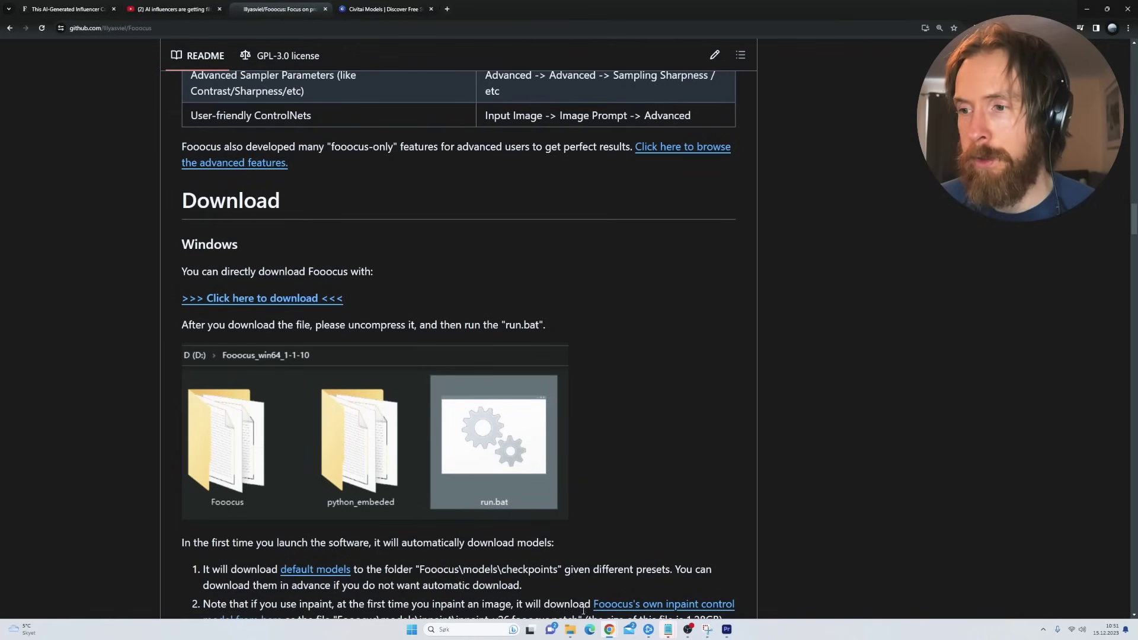
mouse_move(575, 636)
click(512, 595)
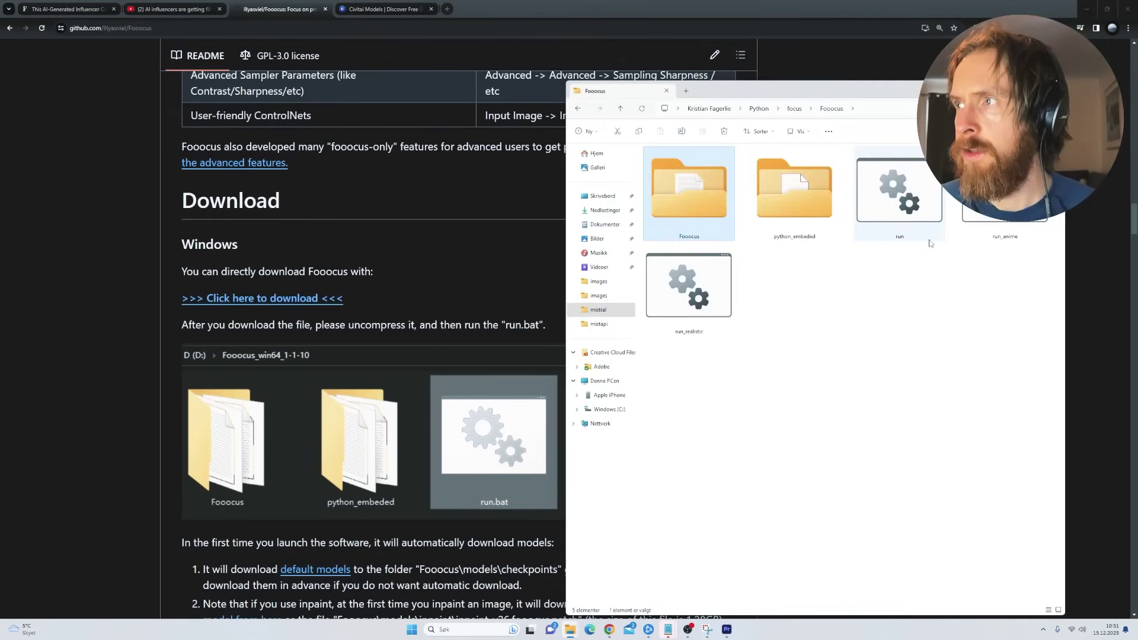
double_click(900, 195)
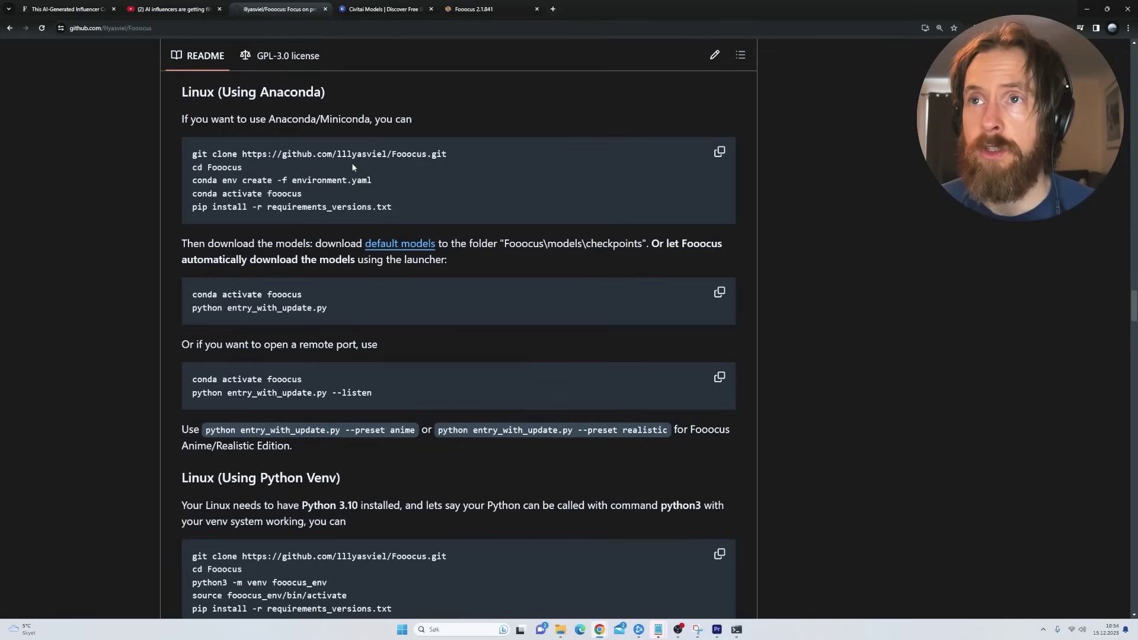
- Review the README's Linux installation sections, including the native system Python commands for cloning Fooocus and installing its requirements
scroll(378, 193, down, 8)
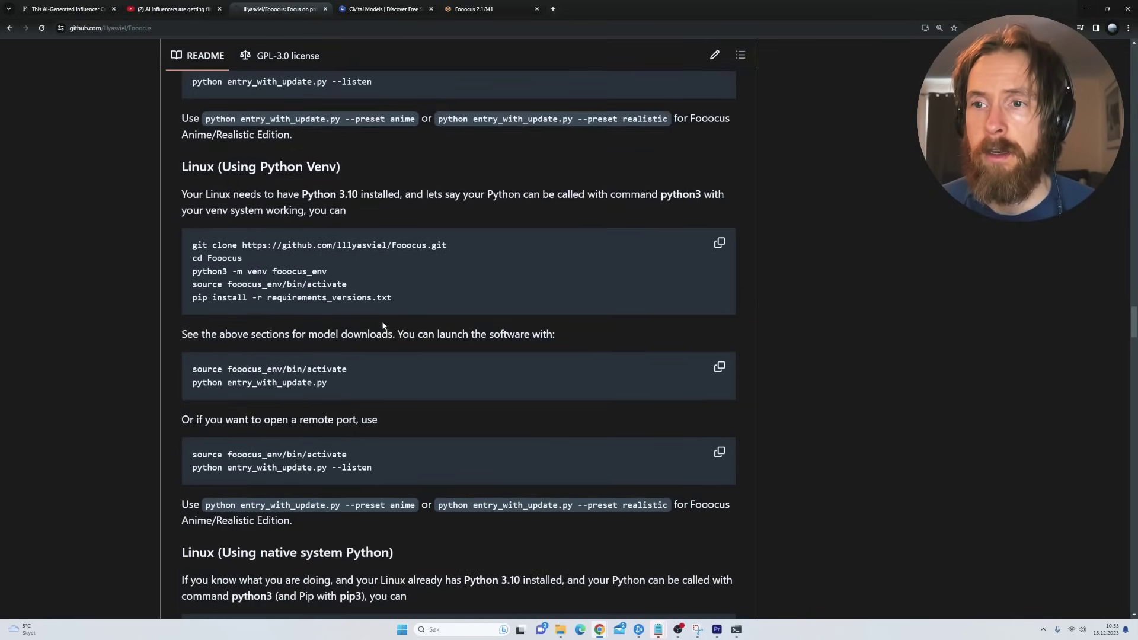
drag(311, 379, 394, 376)
scroll(394, 376, down, 3)
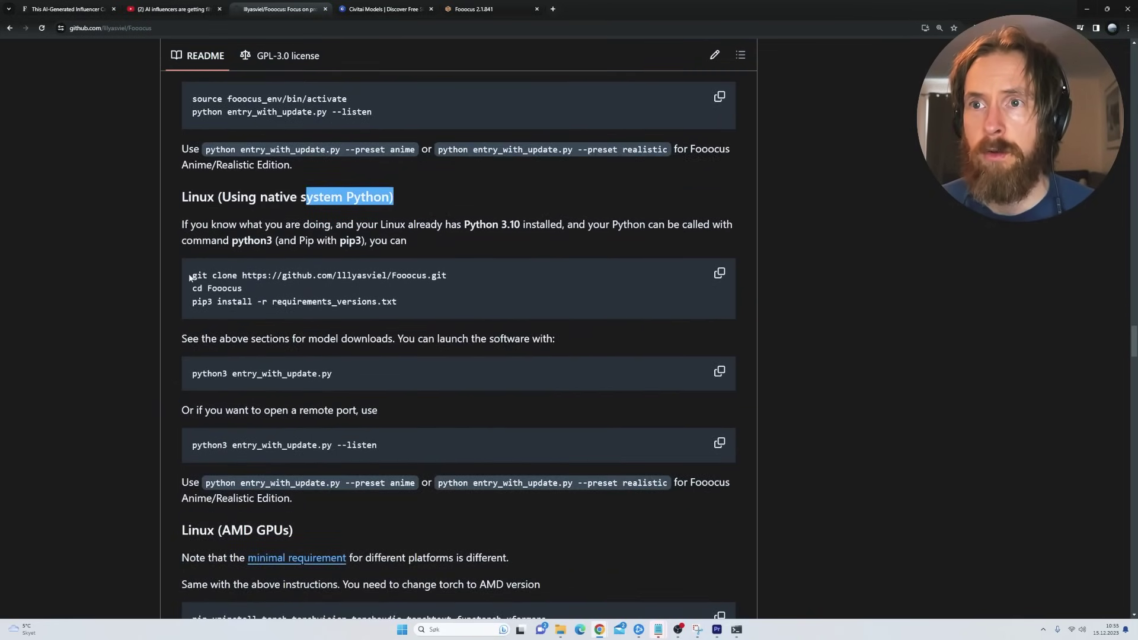
drag(193, 276, 336, 302)
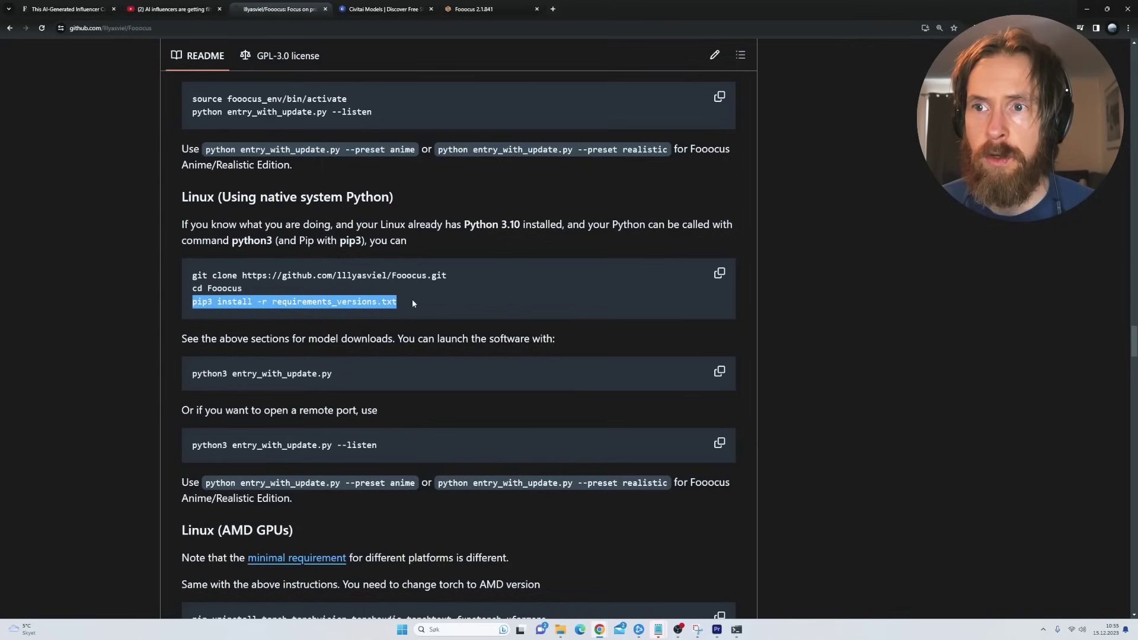
click(395, 382)
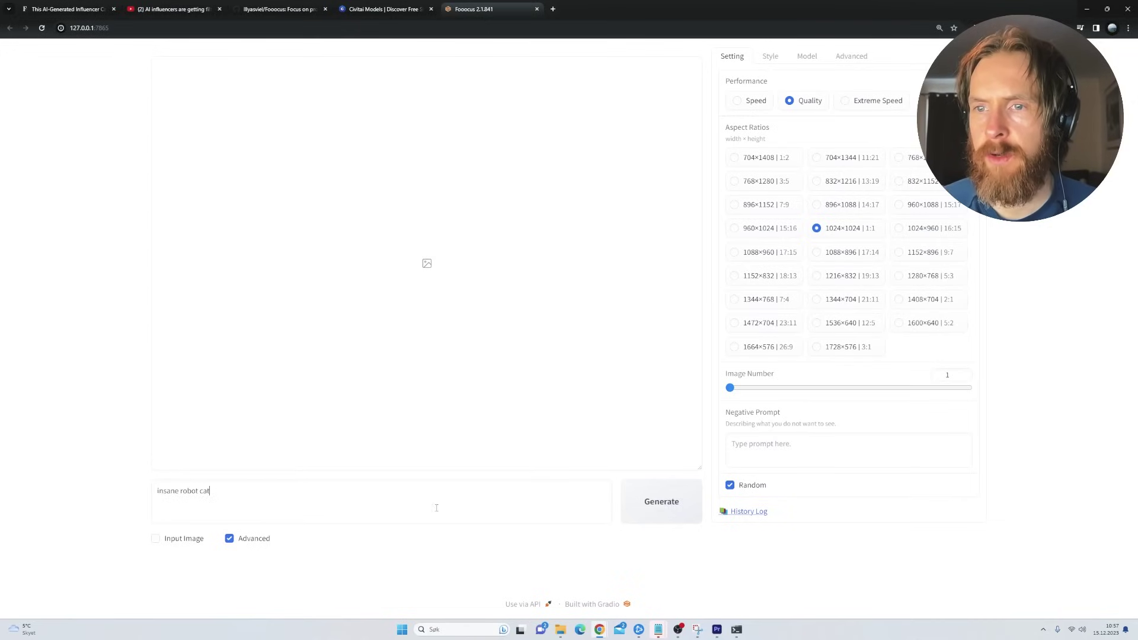
- Generate an image in Fooocus from the prompt "insane robot cat" and view the result
click(651, 508)
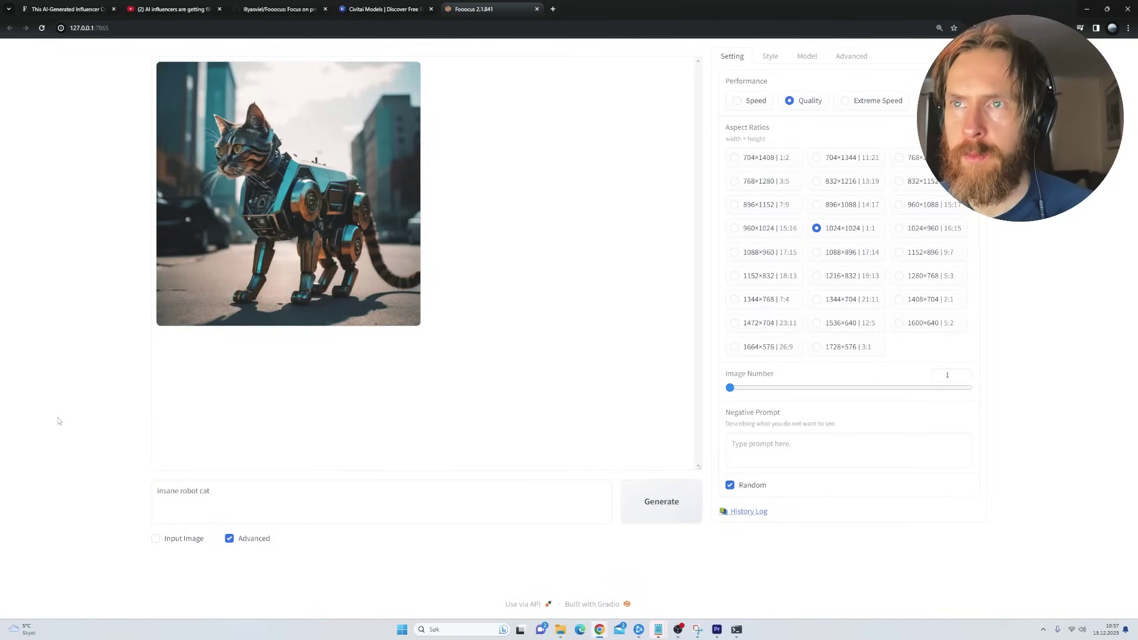
click(278, 267)
click(439, 368)
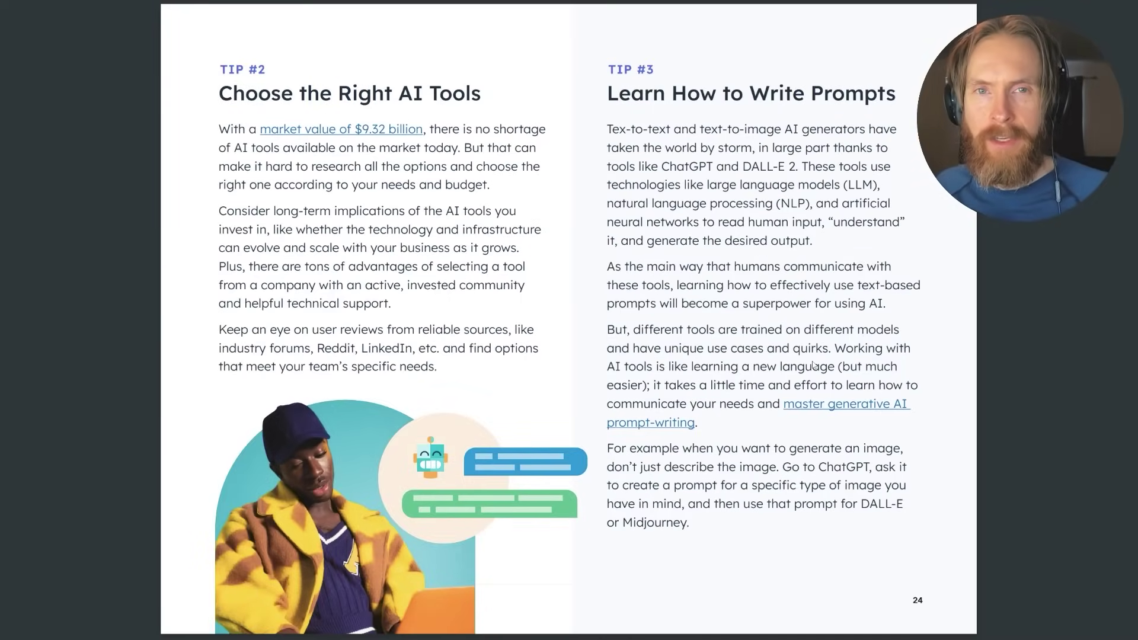
key(Right)
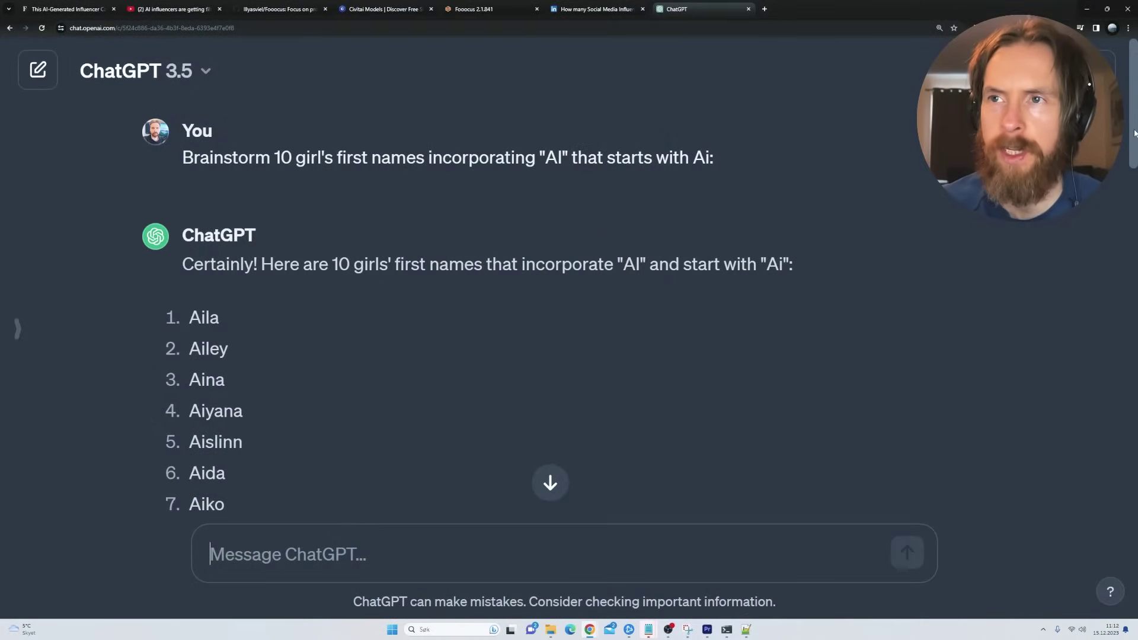
- Review the ChatGPT prompt for ten girl's first names starting with "Ai" and its list of suggestions
mouse_move(364, 132)
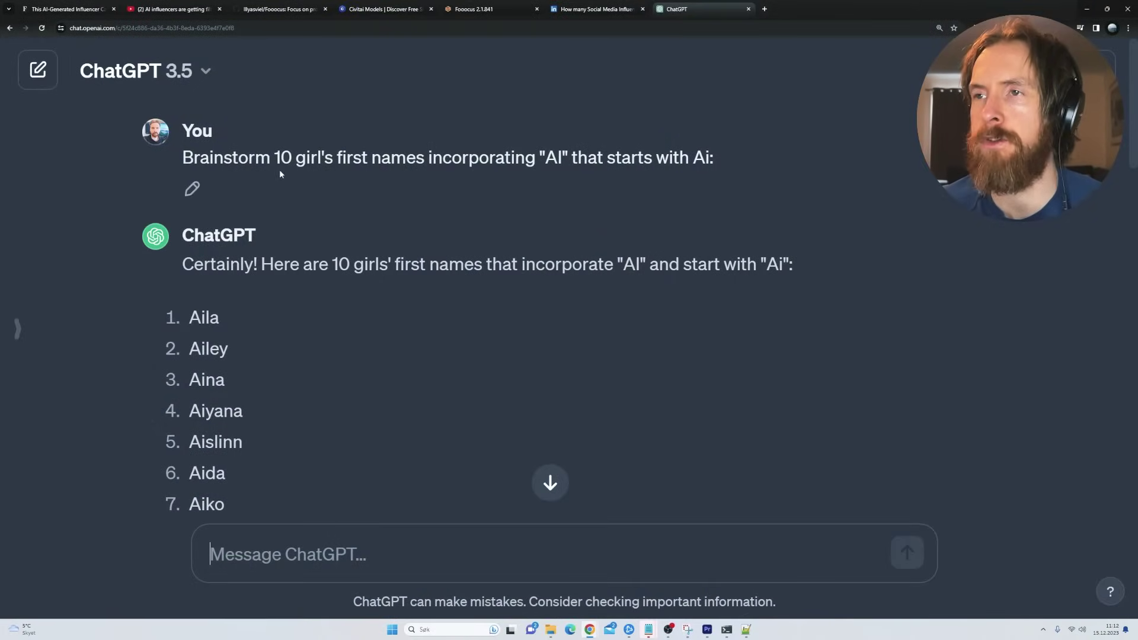
drag(310, 156, 680, 154)
click(741, 162)
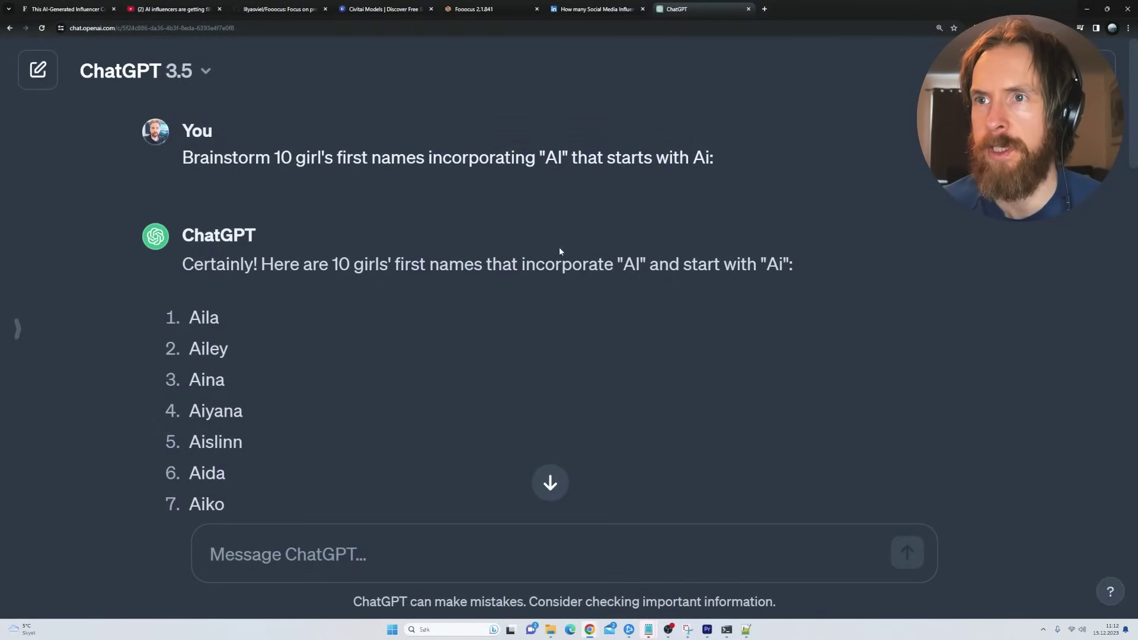
scroll(301, 282, down, 6)
scroll(300, 284, down, 1)
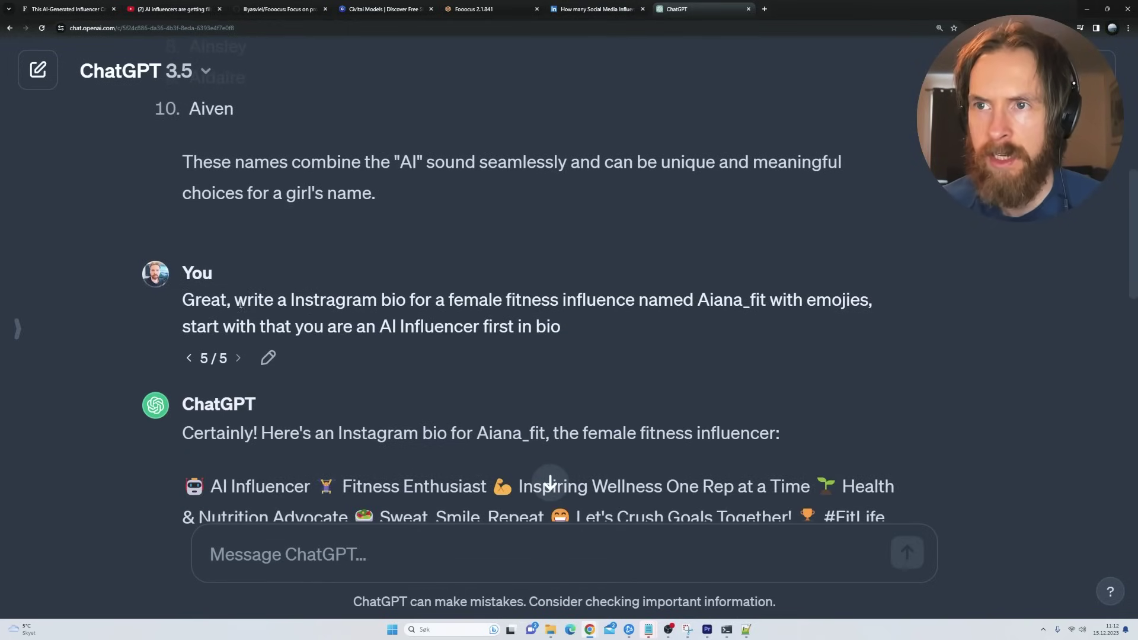
- Examine the ChatGPT prompt requesting an Instagram bio with emojis for Aiana_fit, and the bio written in reply
drag(236, 302, 890, 307)
drag(185, 326, 556, 326)
click(594, 330)
scroll(618, 327, down, 1)
scroll(618, 327, down, 4)
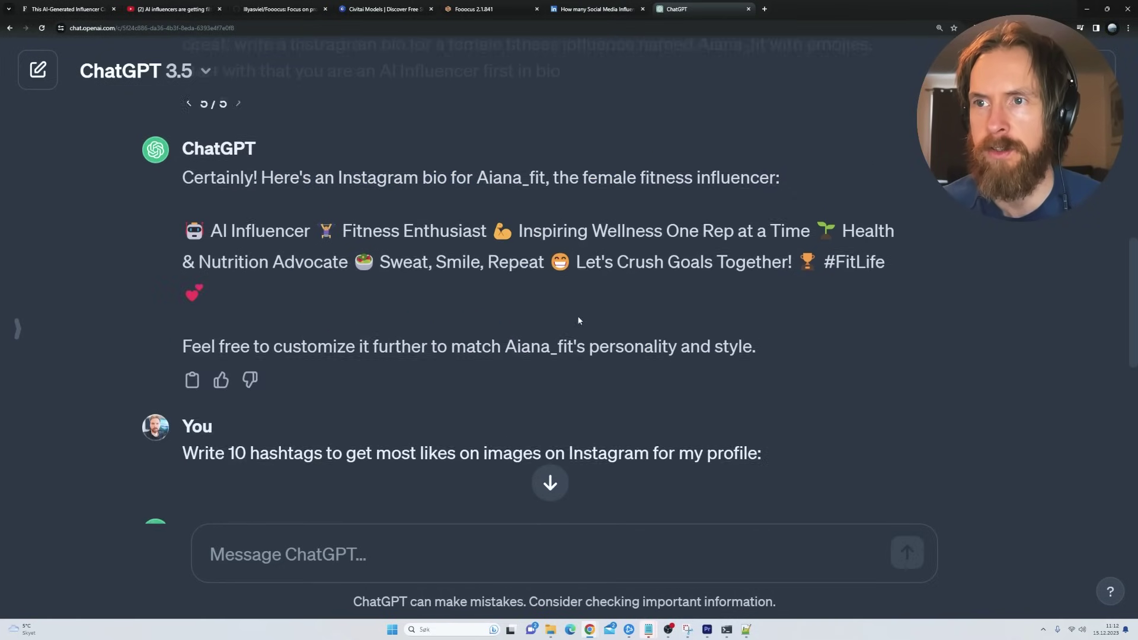
drag(176, 226, 873, 271)
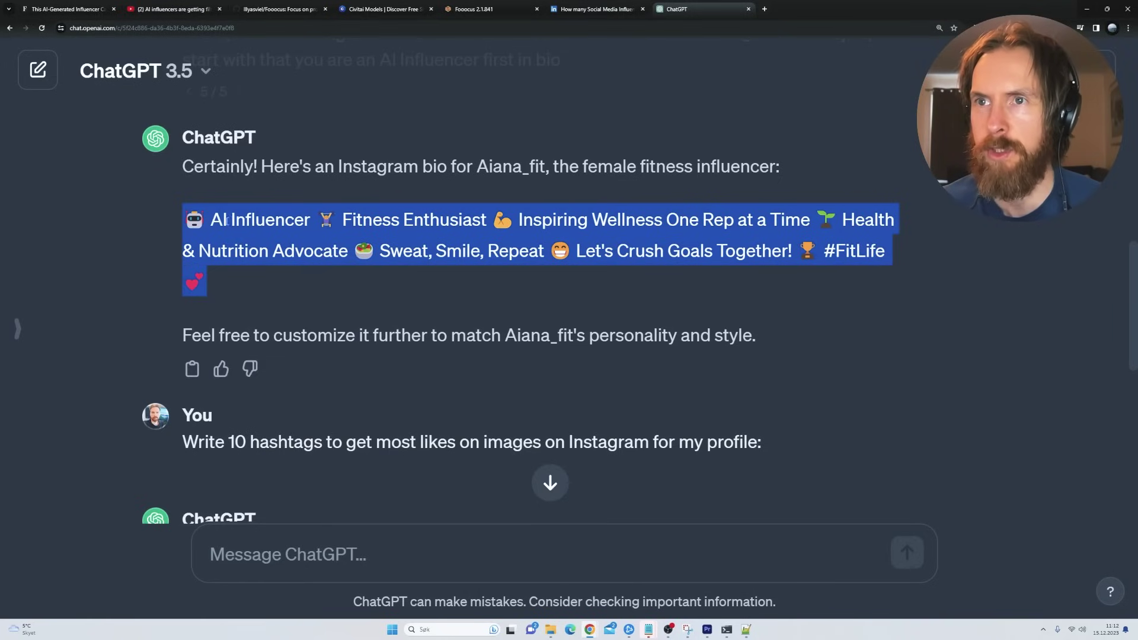
drag(309, 220, 149, 237)
- Review the ChatGPT prompt for ten Instagram hashtags that attract likes and read the suggested hashtags
scroll(149, 237, down, 4)
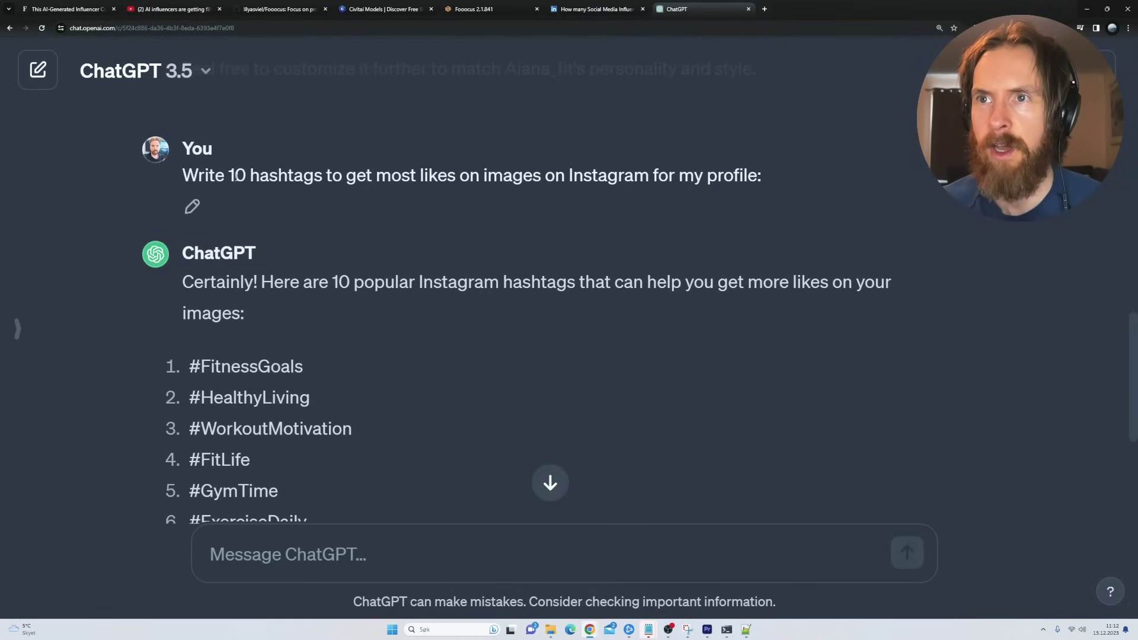
drag(235, 175, 767, 186)
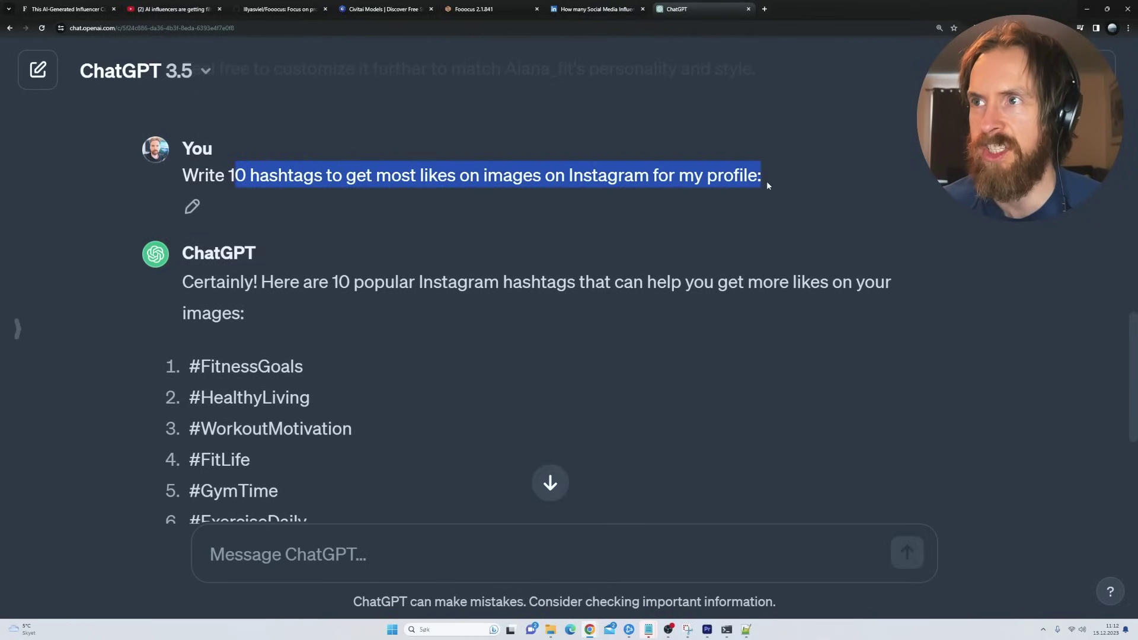
click(503, 247)
scroll(422, 254, down, 3)
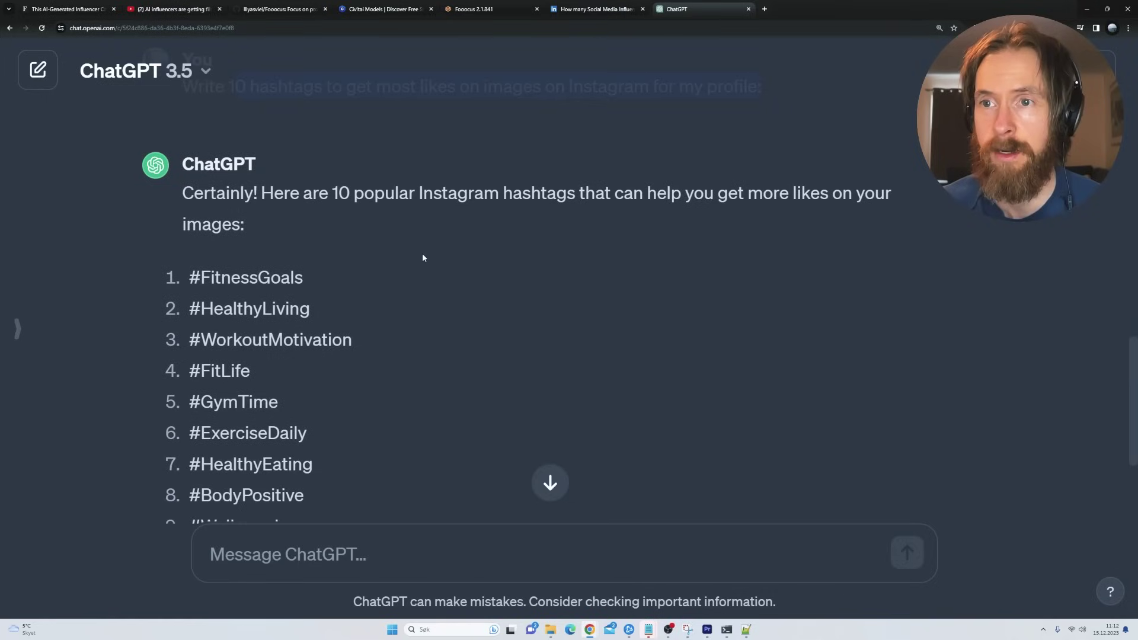
- Highlight the full list of ten suggested hashtags in ChatGPT's reply, from #FitnessGoals to #InspiredByAiana_fit
drag(356, 476, 190, 181)
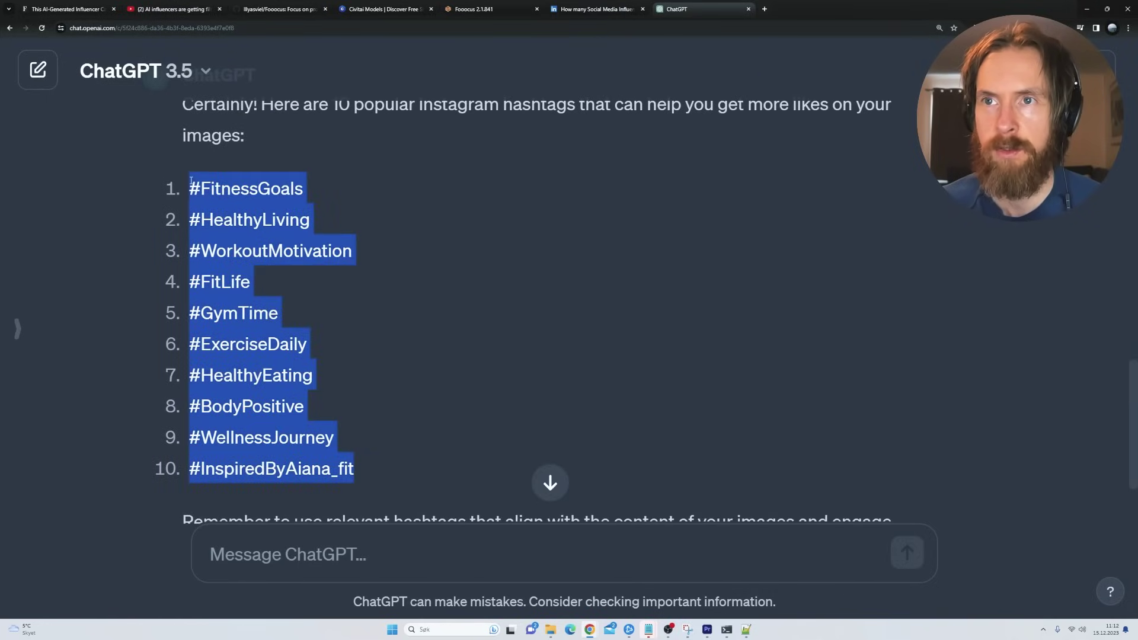
click(437, 227)
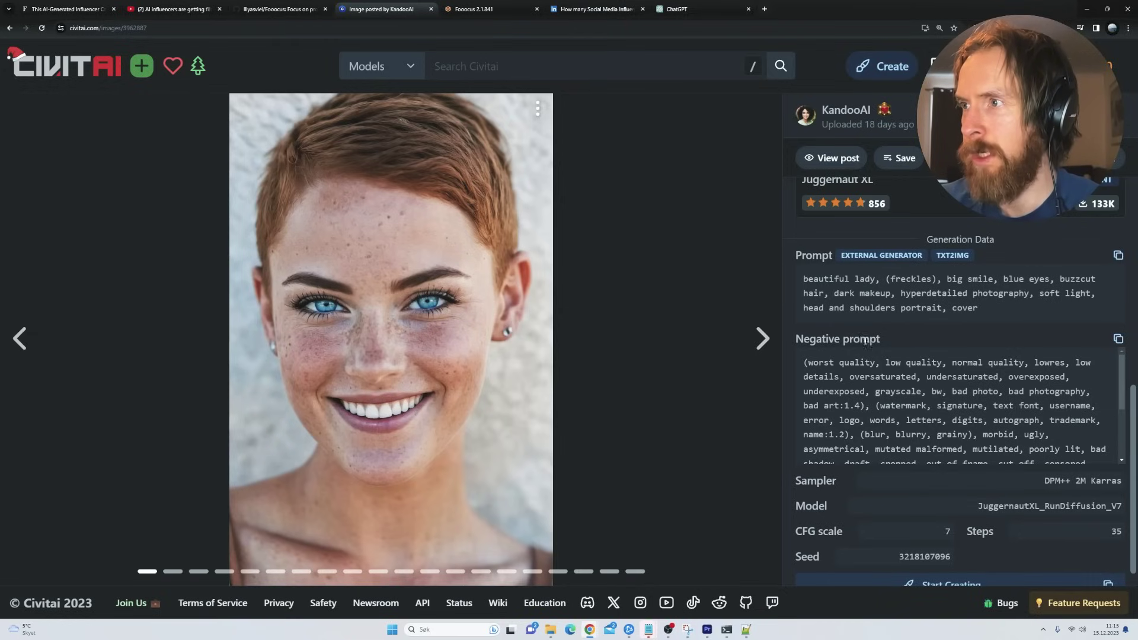
- Copy the negative prompt from the Civitai image of the freckled woman into the Negative Prompt field in Fooocus
drag(831, 340, 798, 343)
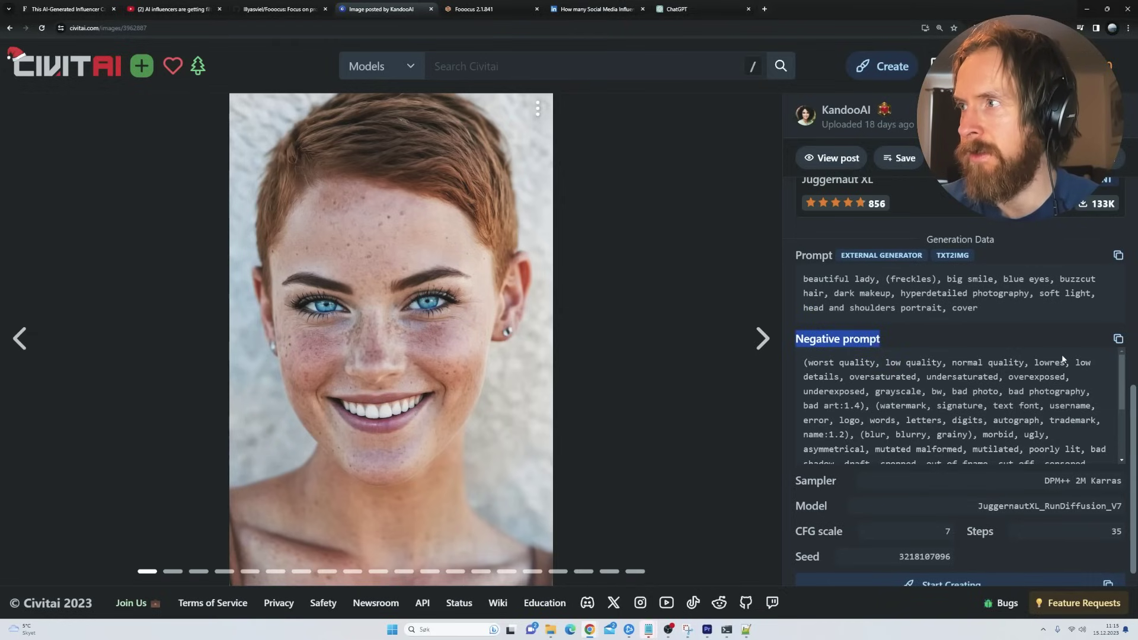
click(1119, 338)
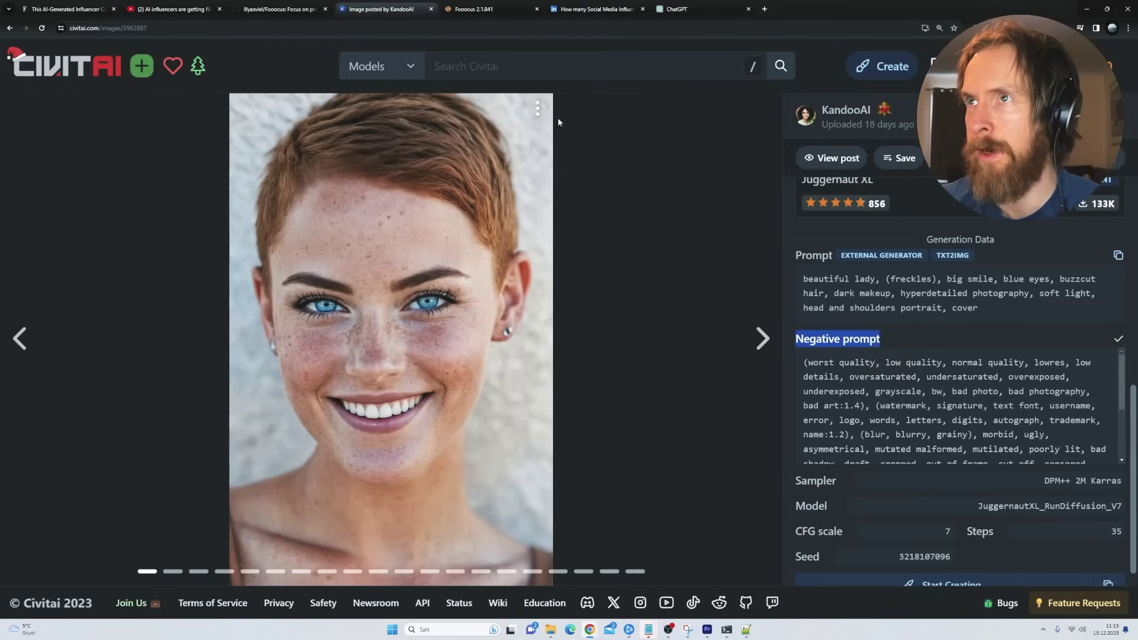
click(473, 8)
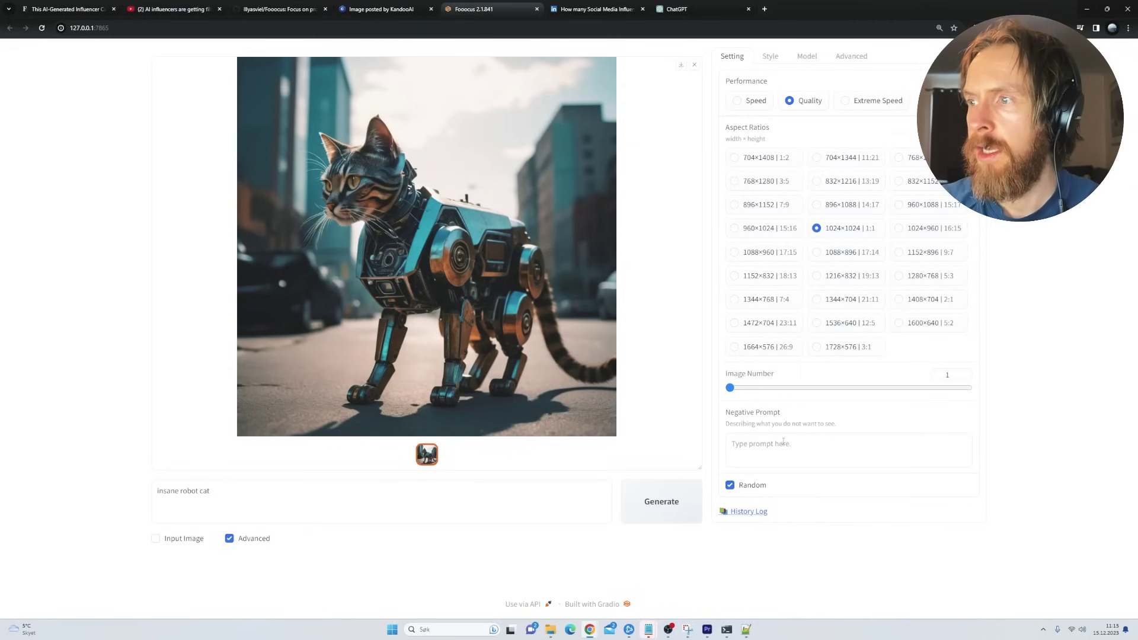
click(775, 454)
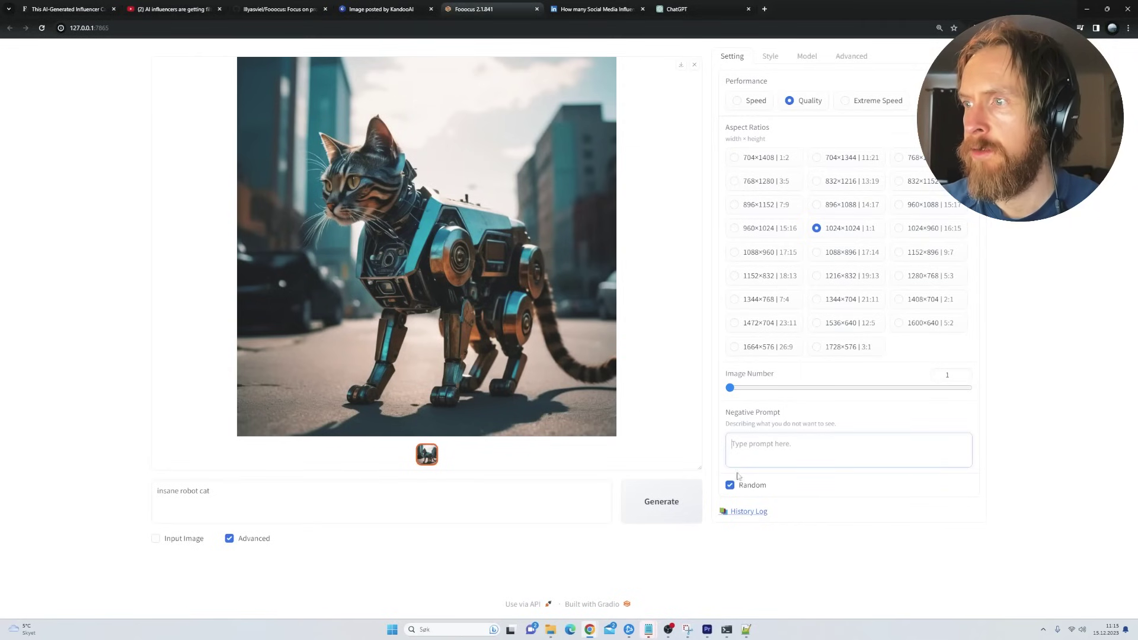
key(ctrl+v)
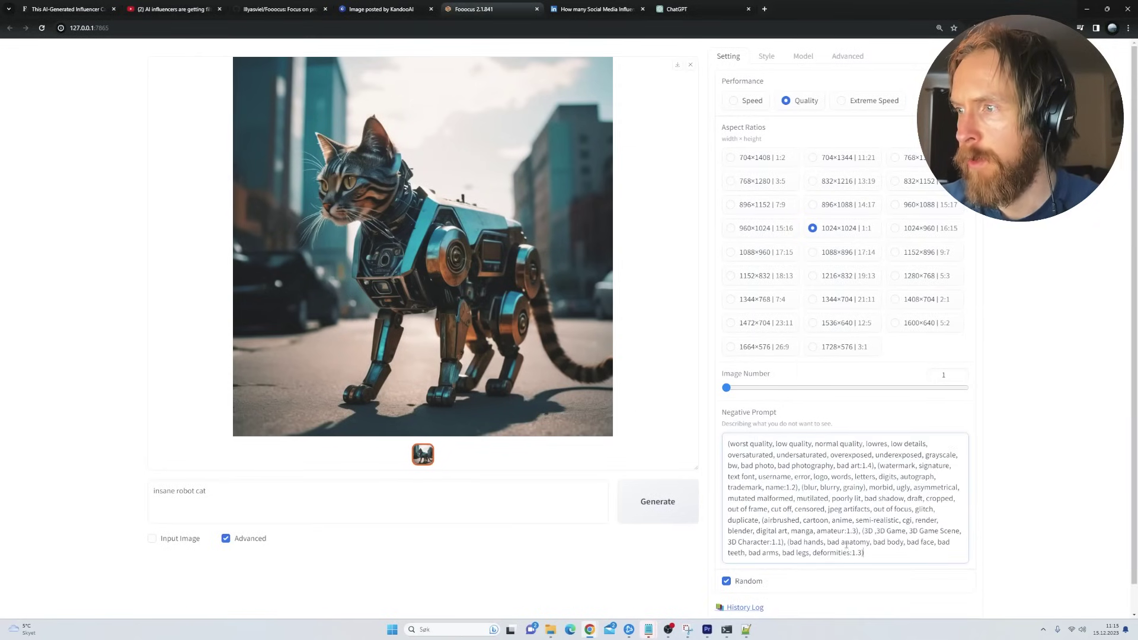
click(716, 393)
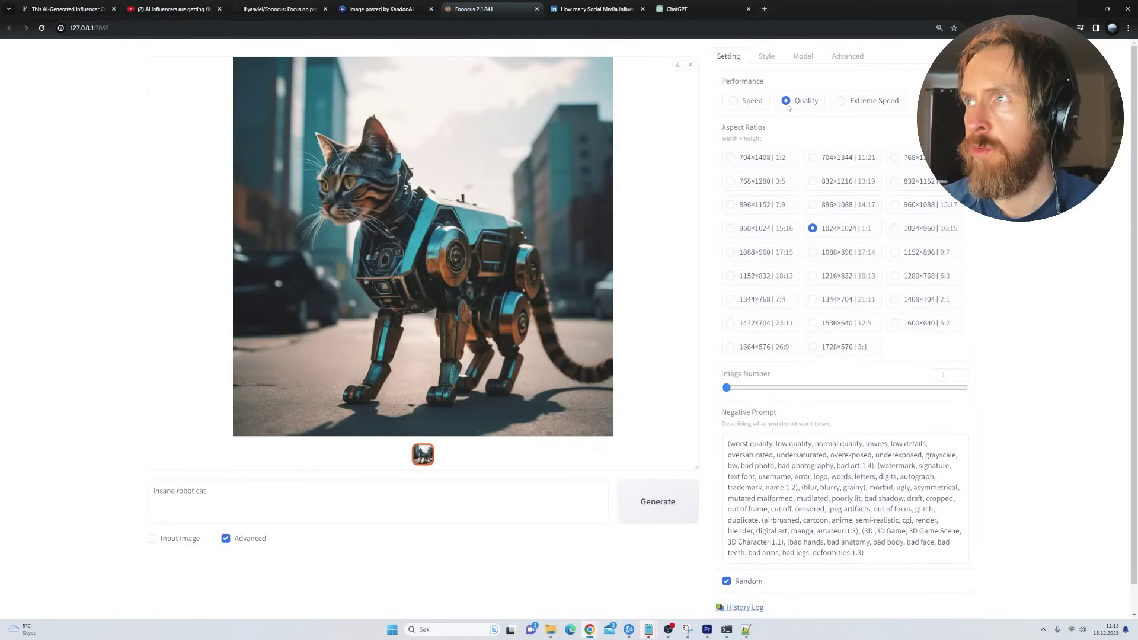
- Set the Guidance Scale to 10 and raise the Image Sharpness slightly in Fooocus's advanced settings
click(767, 56)
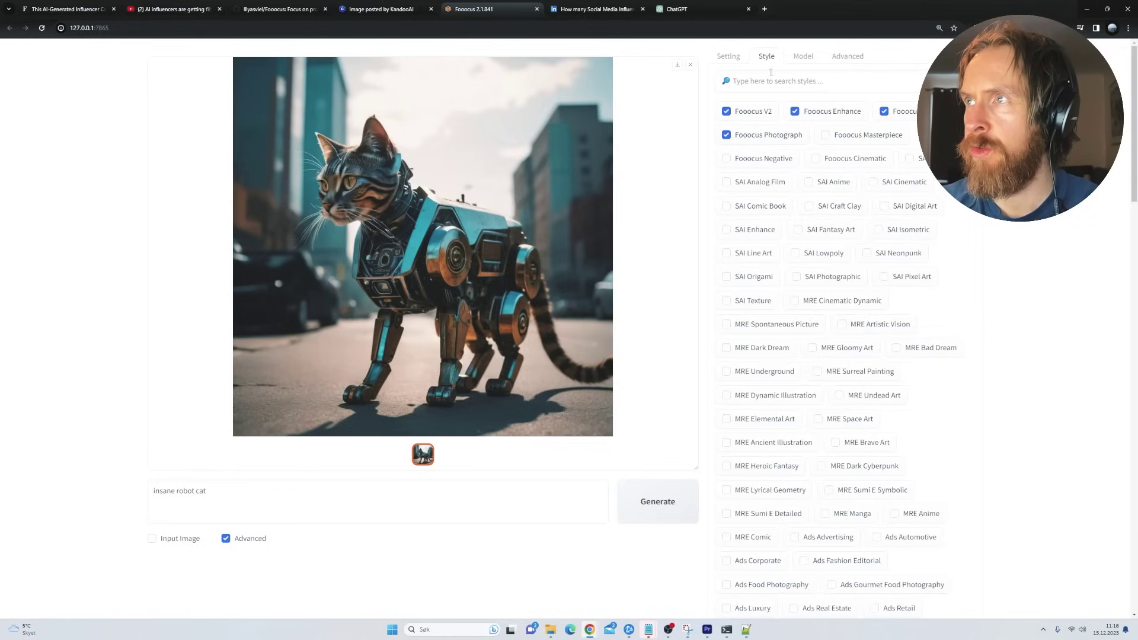
click(808, 57)
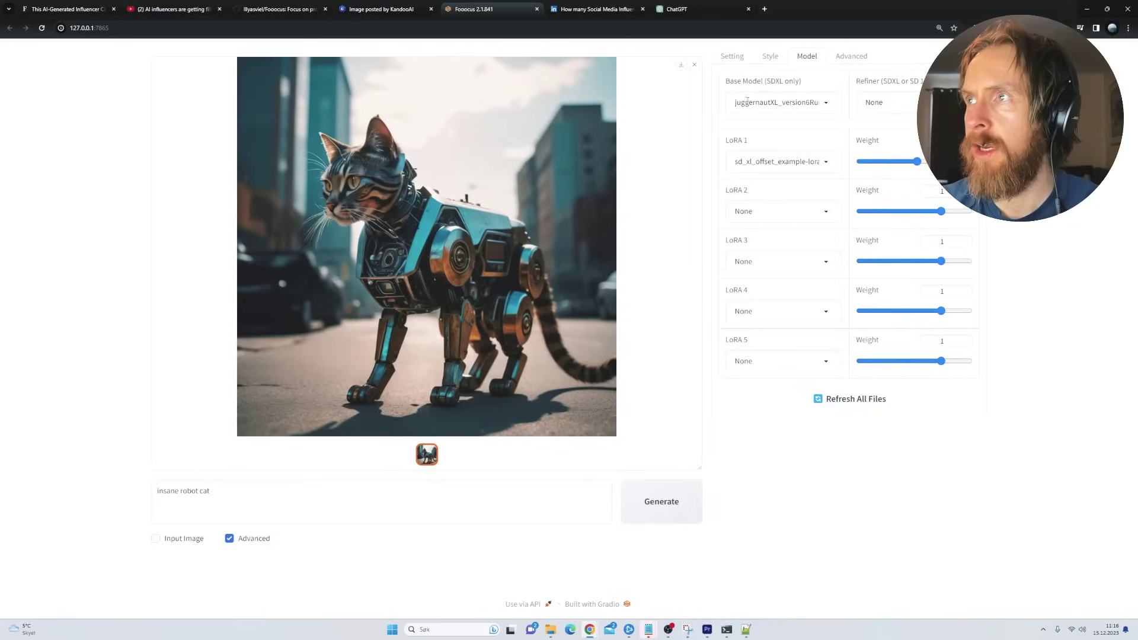
click(842, 59)
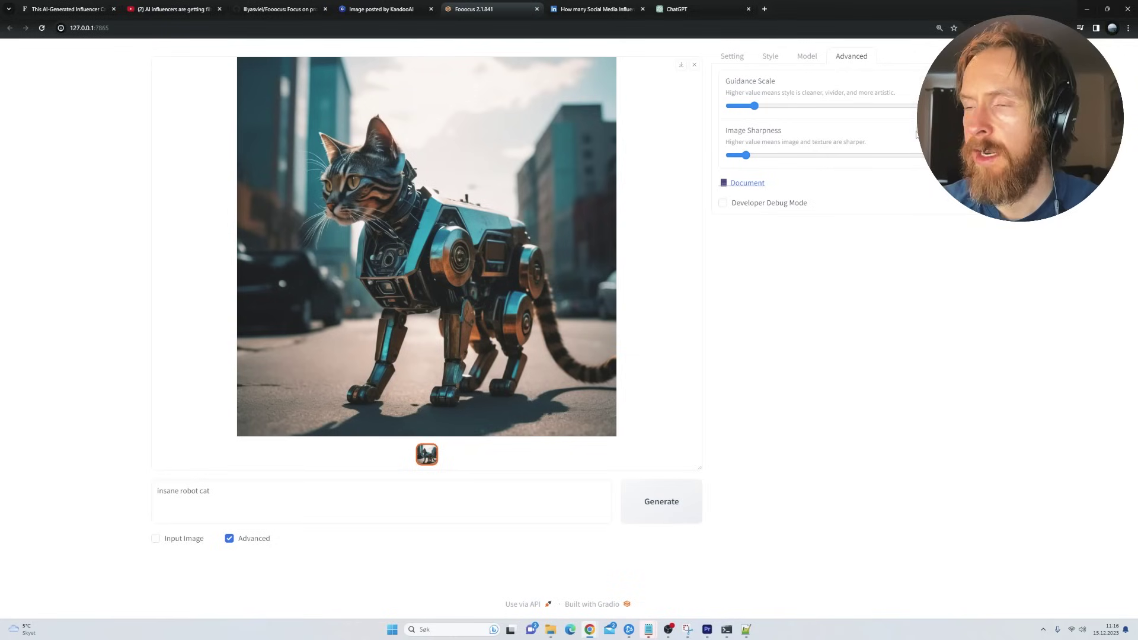
click(769, 155)
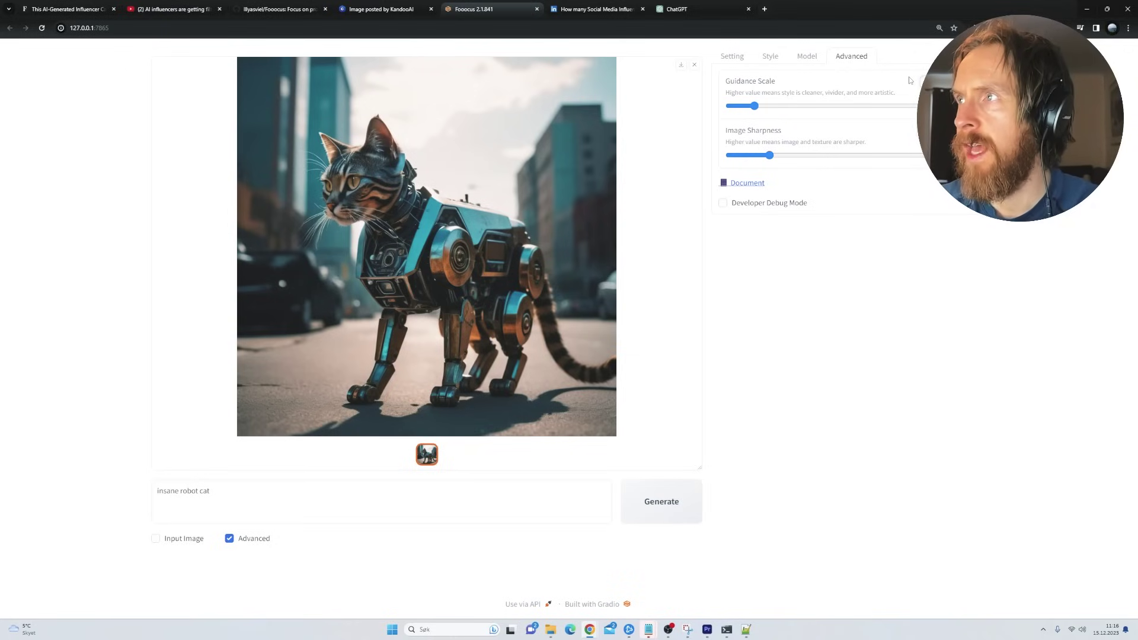
text(10)
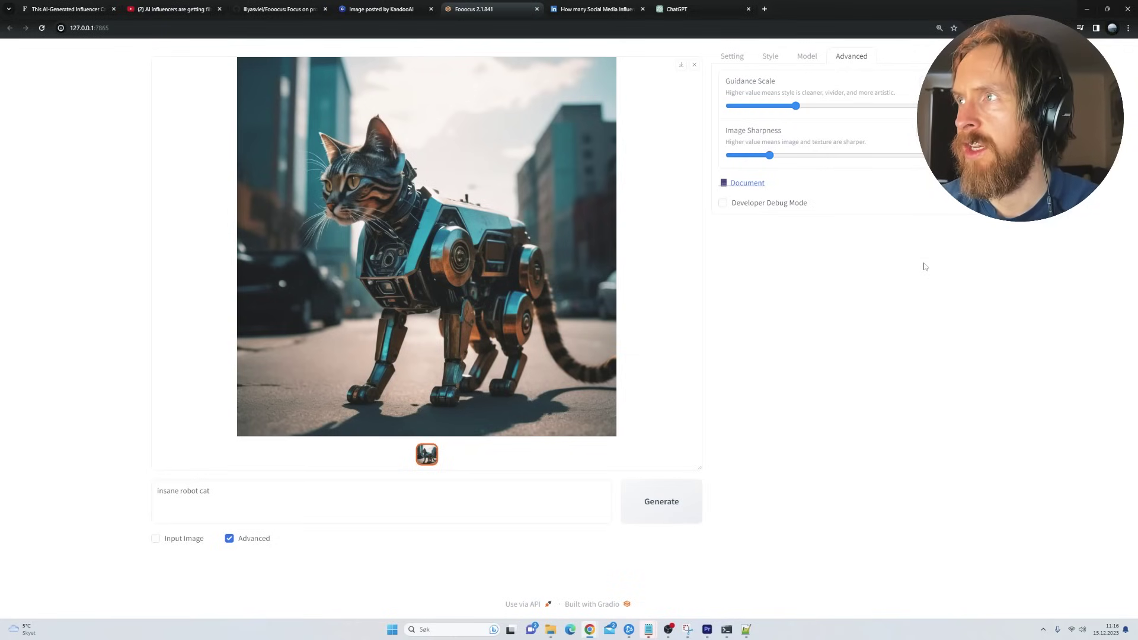
click(732, 55)
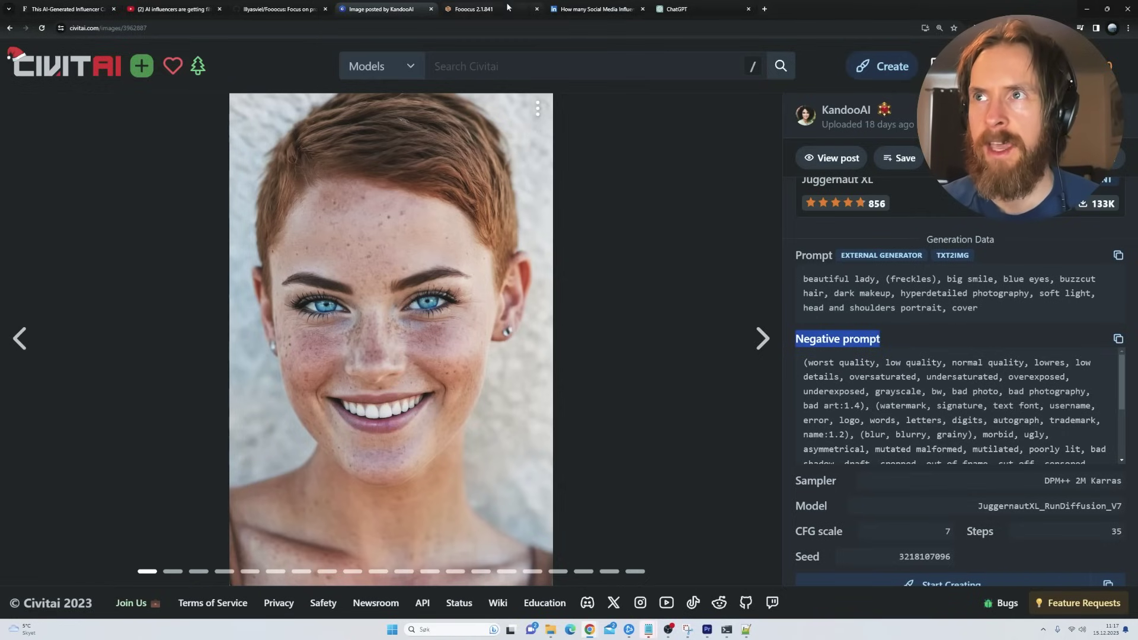
- Generate a 1024×1024 portrait in Fooocus from the prompt for a smiling 20-year-old with light green sidecut hair, and view it enlarged
click(492, 8)
drag(108, 449, 467, 449)
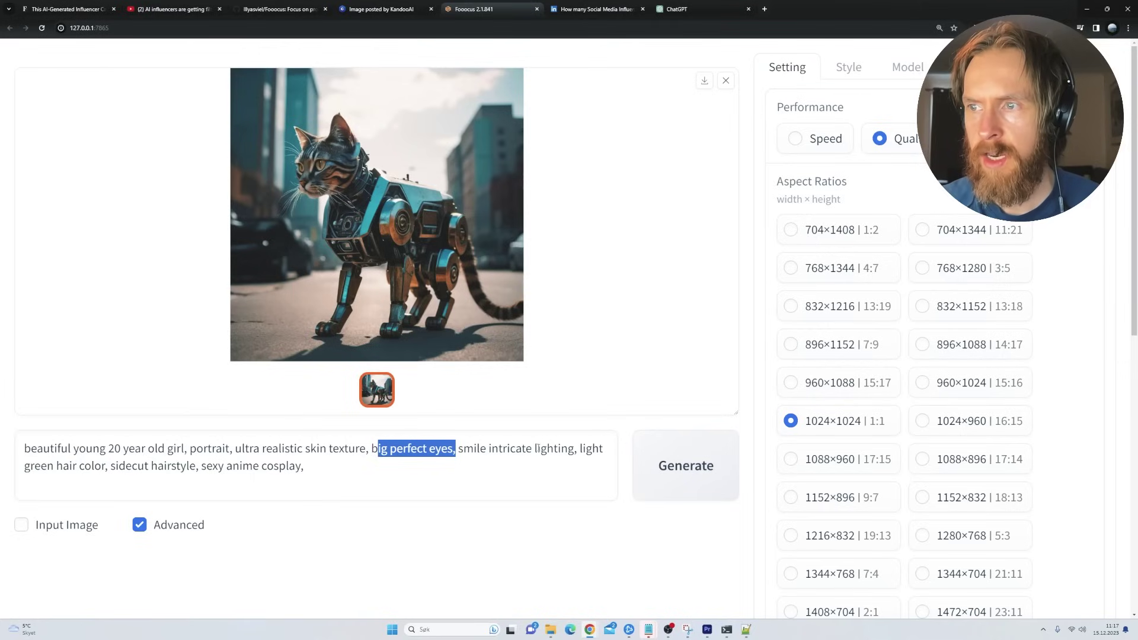
drag(80, 466, 29, 466)
click(403, 483)
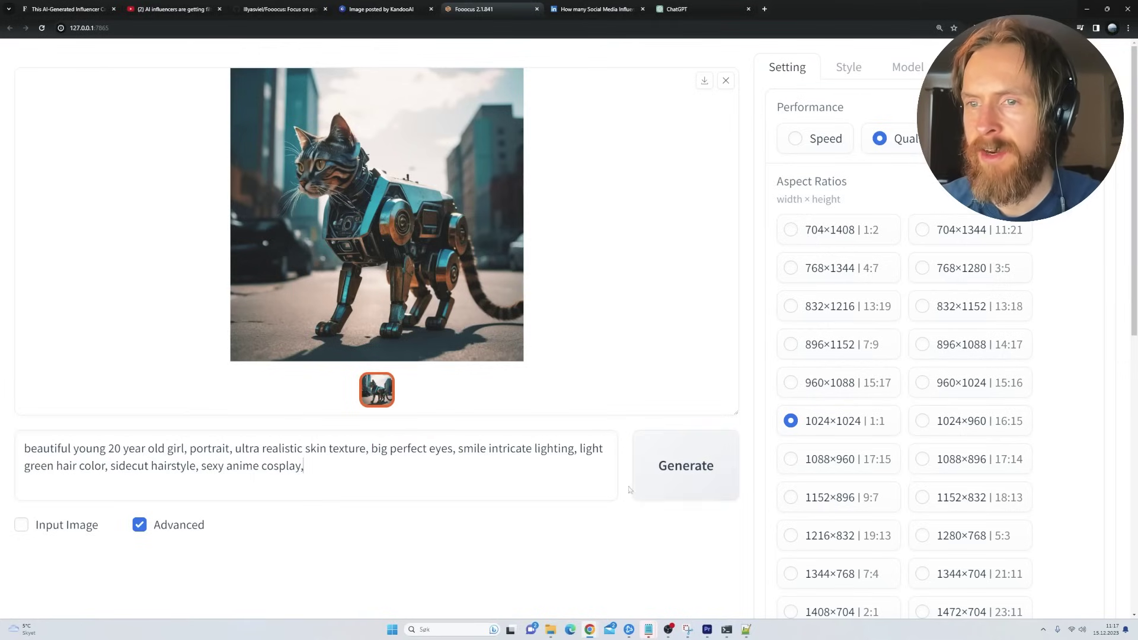
key(ctrl+plus)
click(671, 497)
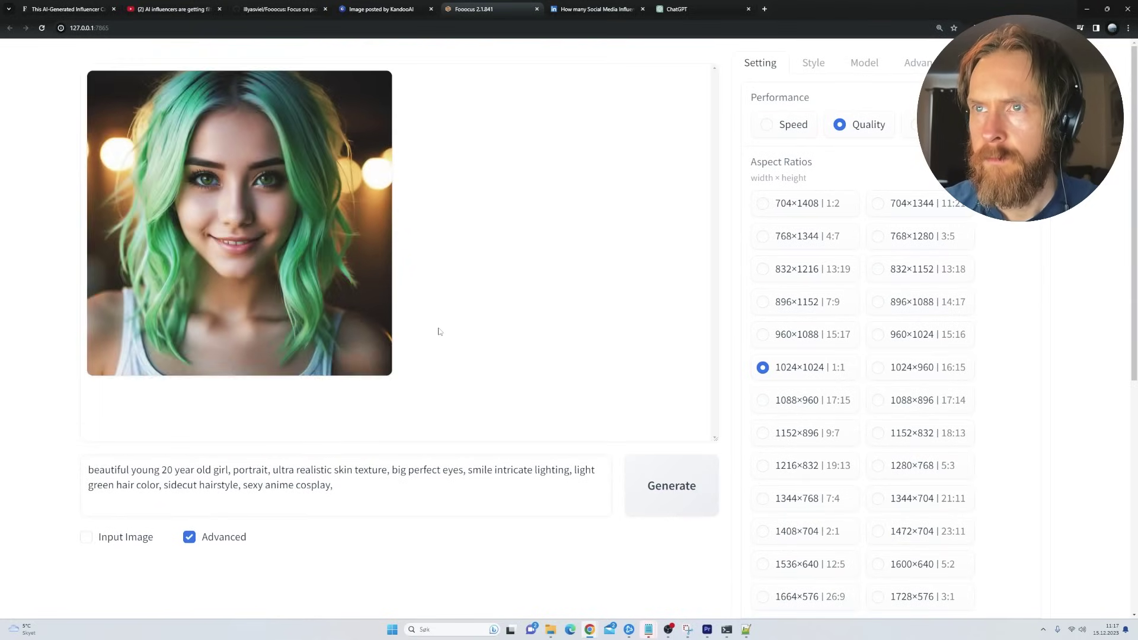
click(439, 326)
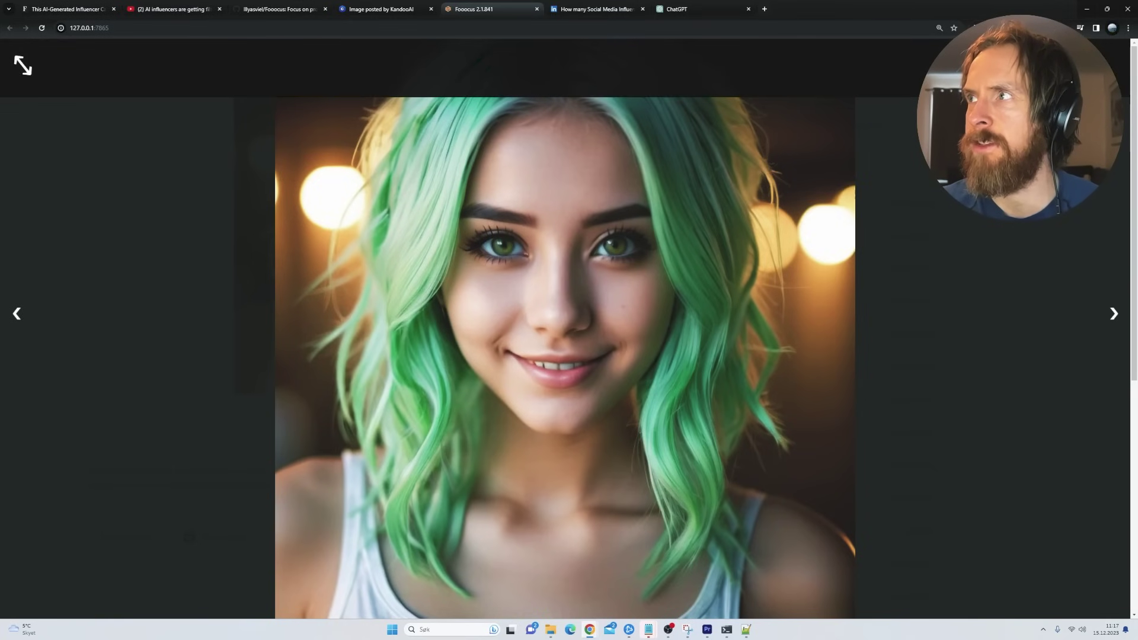
click(640, 512)
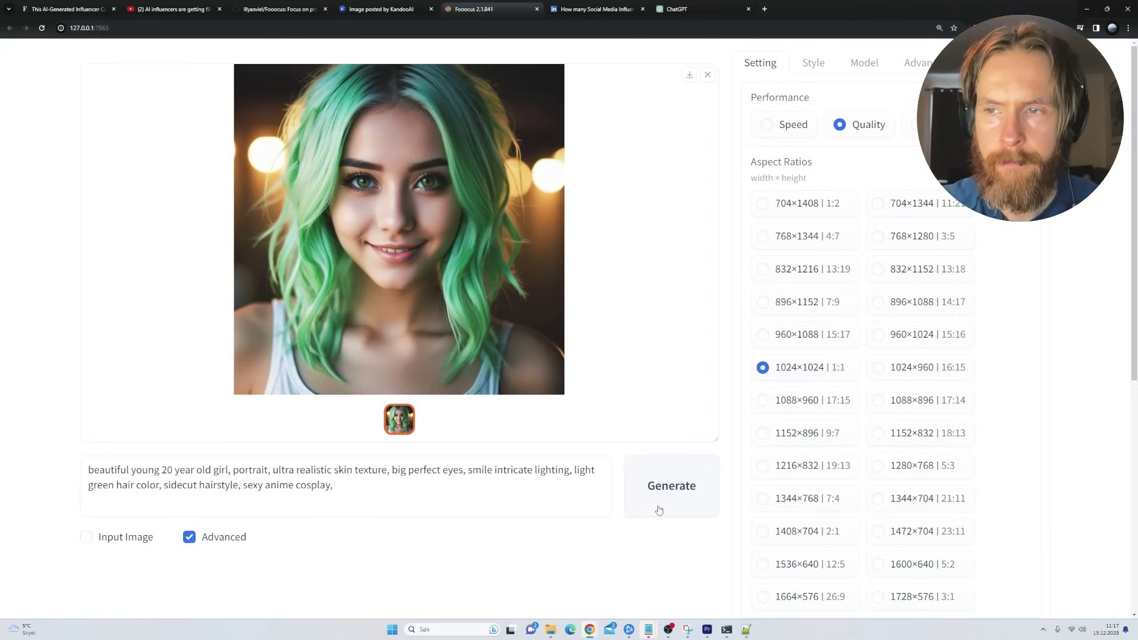
- Generate another portrait from the same green-hair prompt and inspect the new image at full size
click(659, 510)
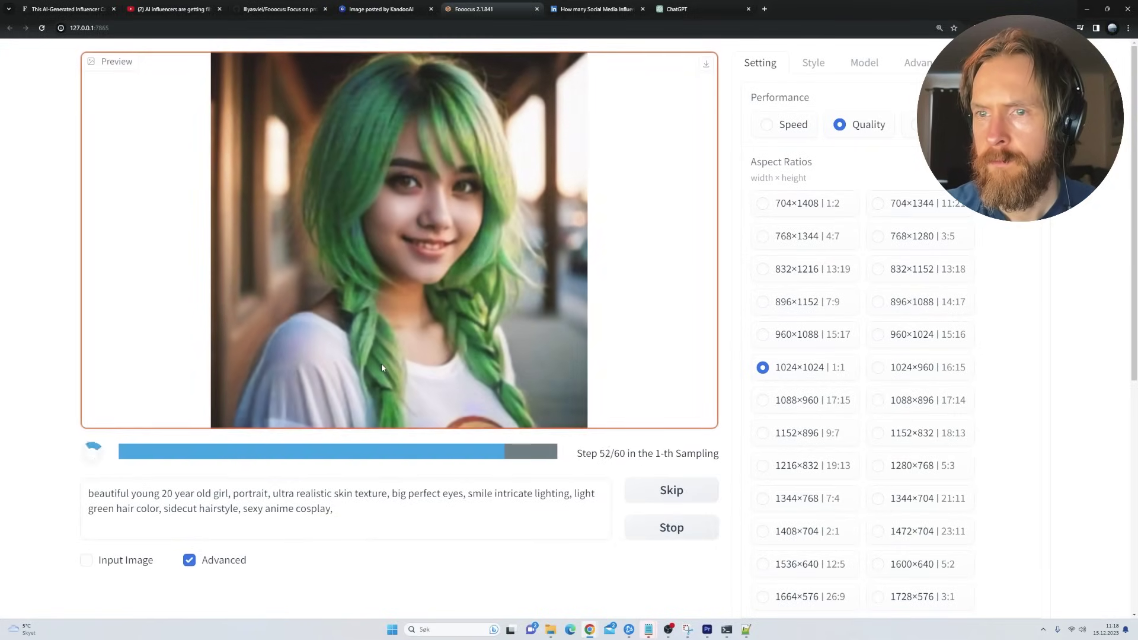
click(413, 332)
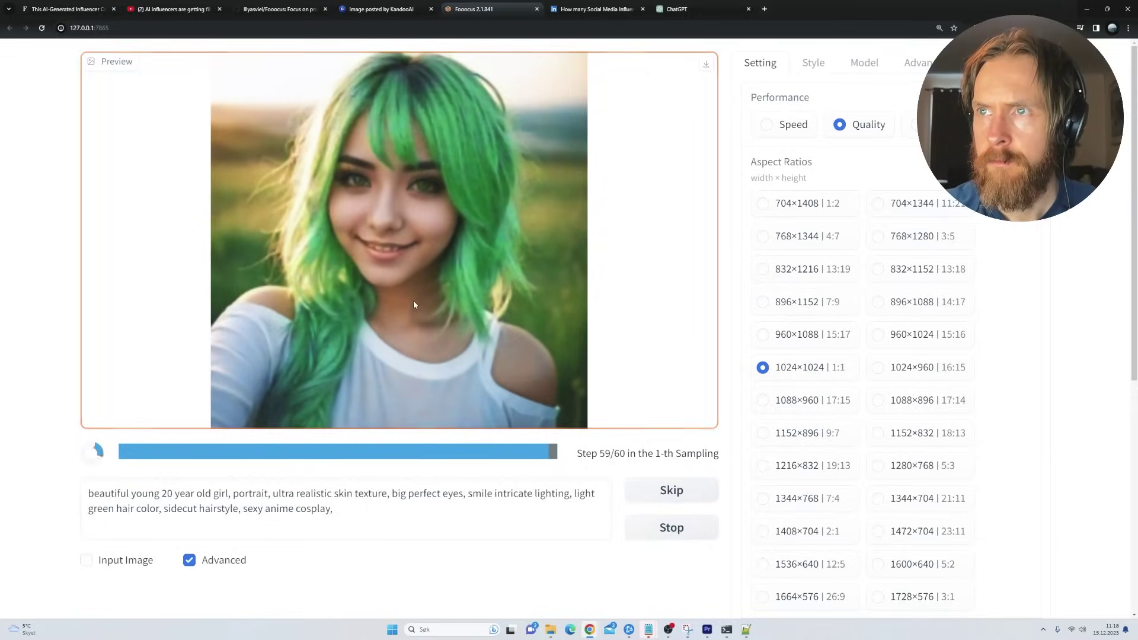
click(424, 297)
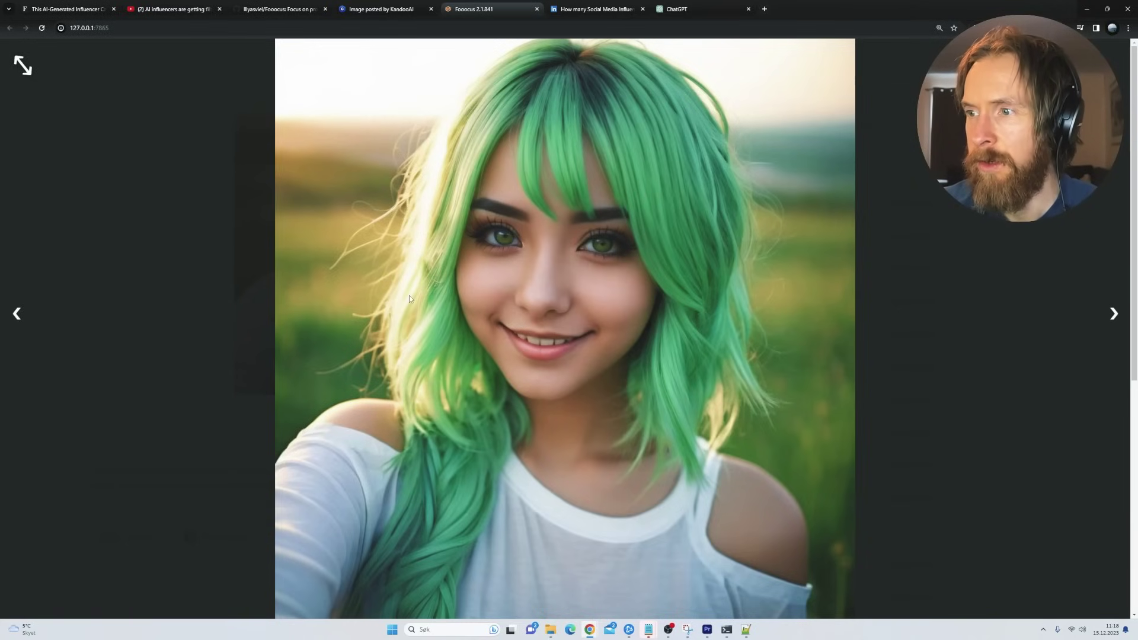
click(229, 385)
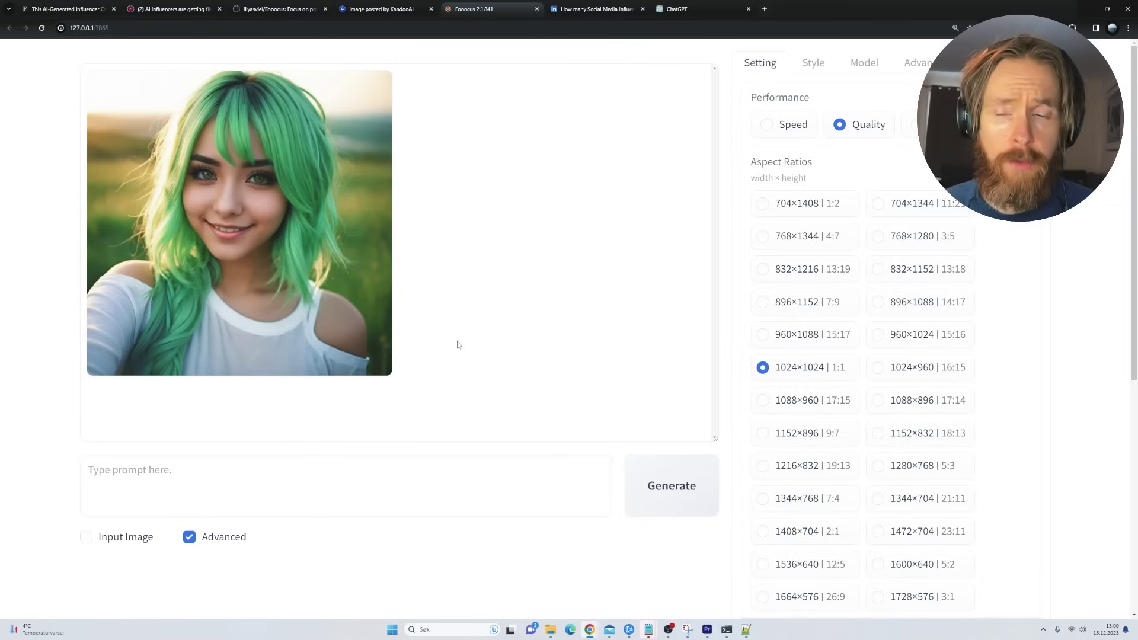
- Enable Input Image and add the portrait of the woman with short green-and-silver hair as the first Image Prompt reference
click(89, 538)
scroll(94, 542, down, 7)
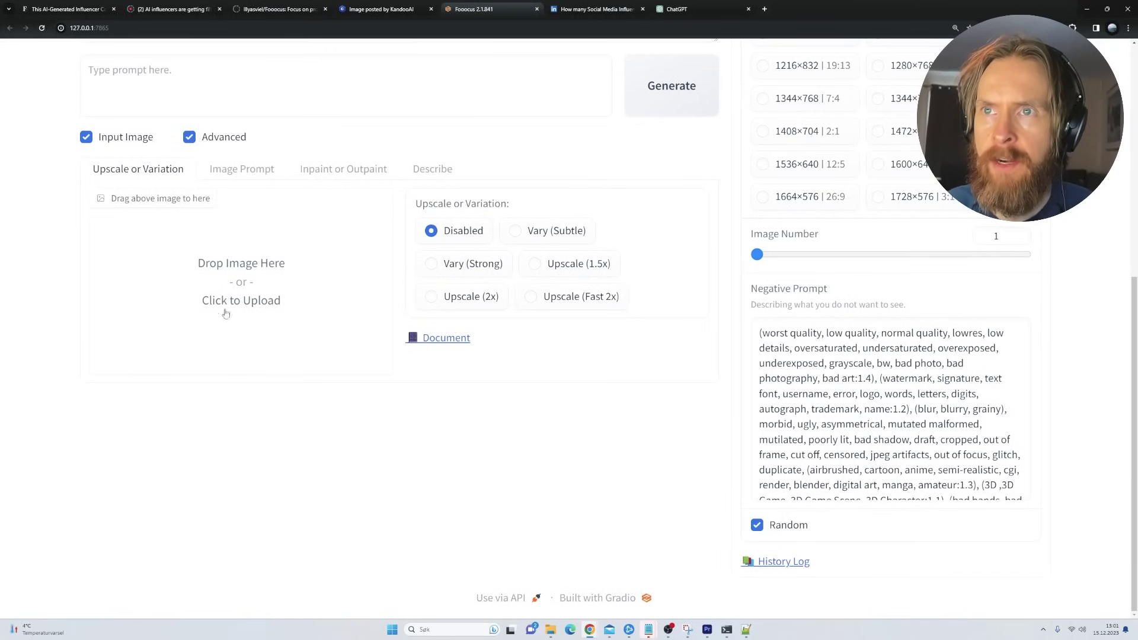
click(247, 174)
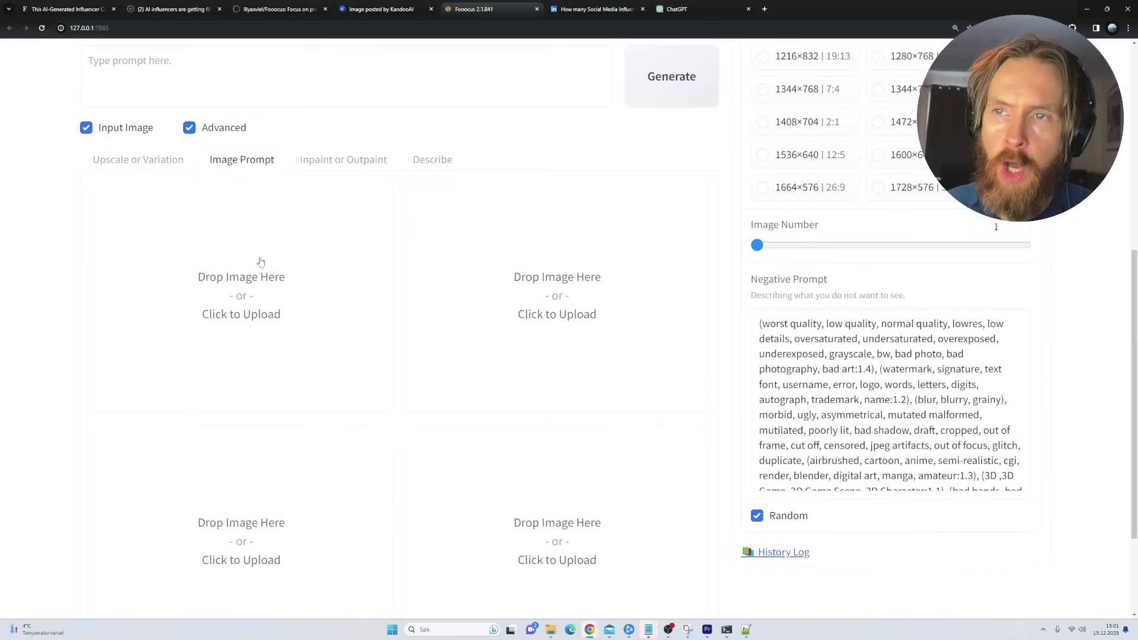
key(ctrl+v)
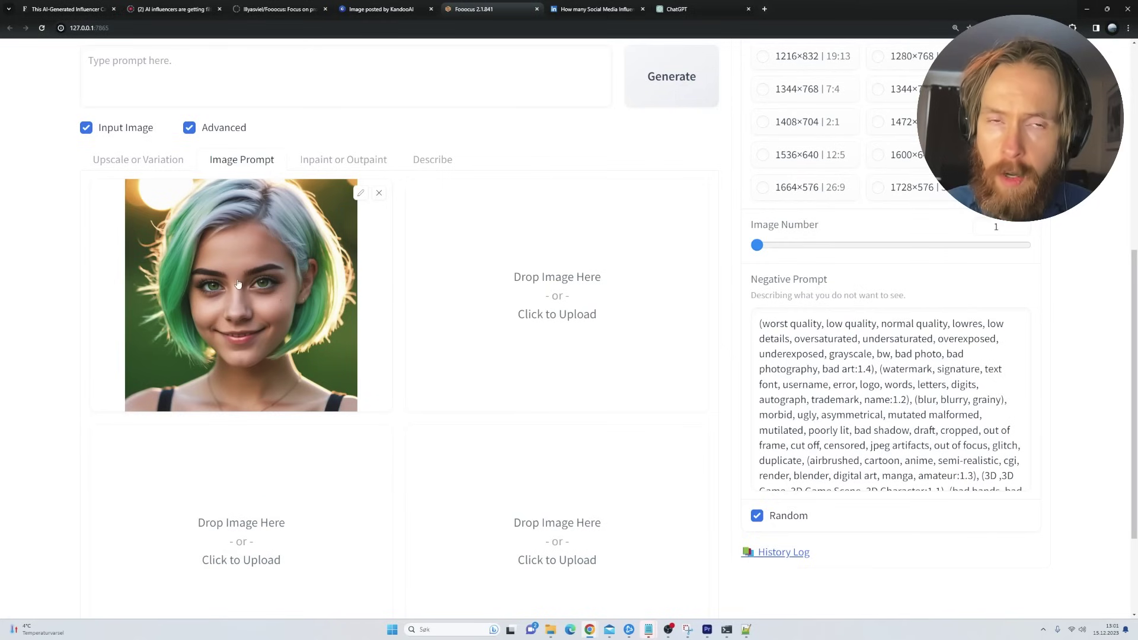
- Turn on the advanced Image Prompt options and set the reference portrait to FaceSwap with a weight of 0.8
scroll(239, 297, up, 1)
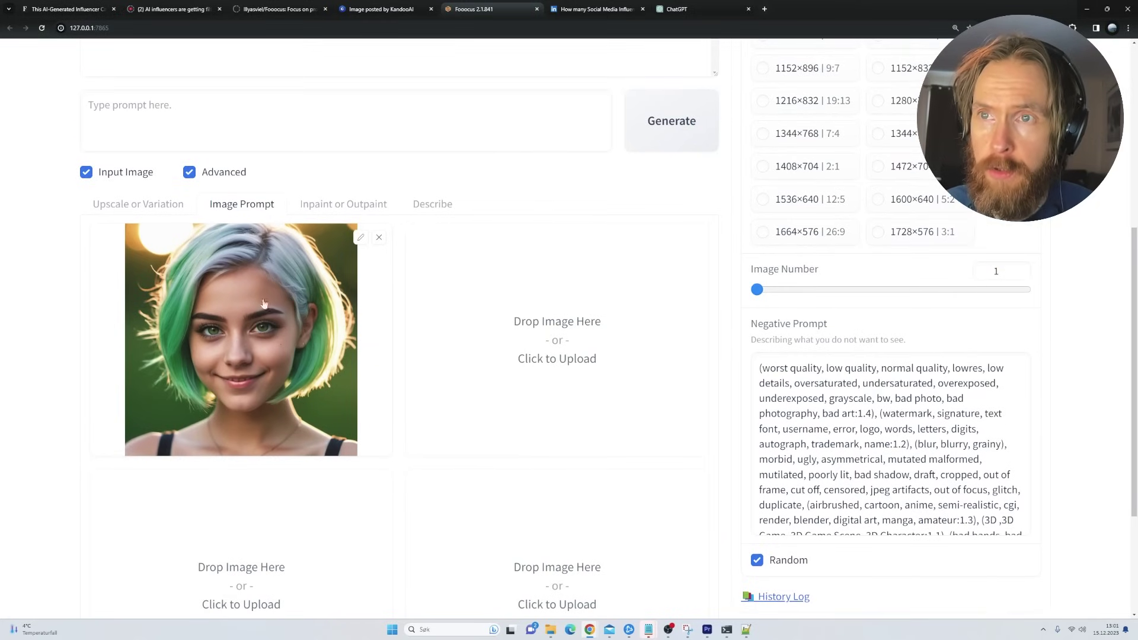
scroll(236, 294, down, 3)
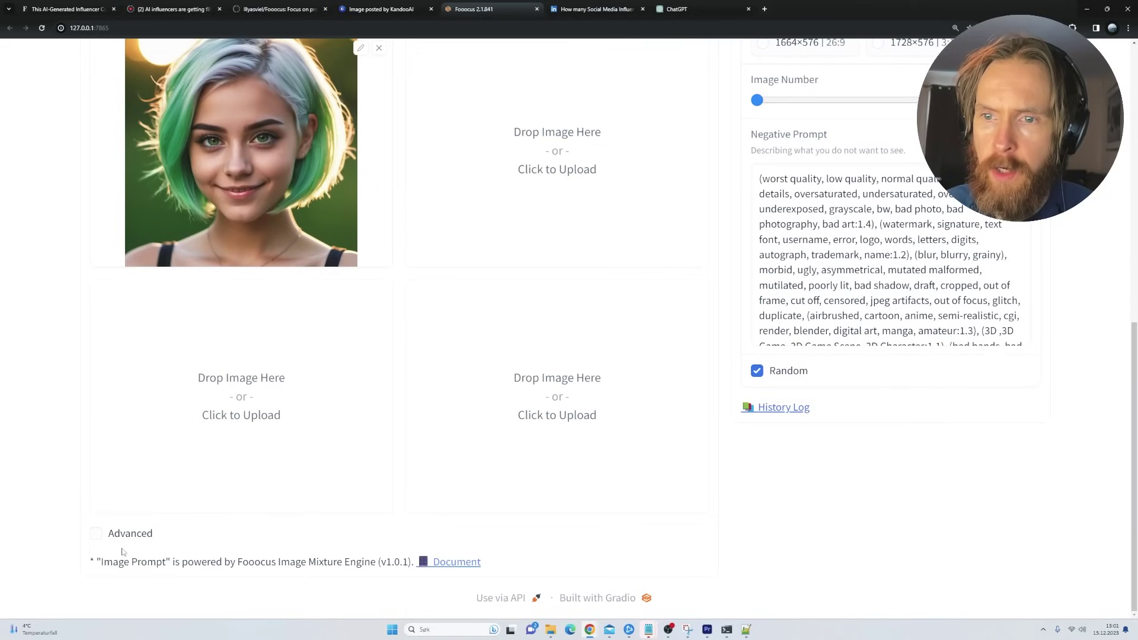
click(97, 535)
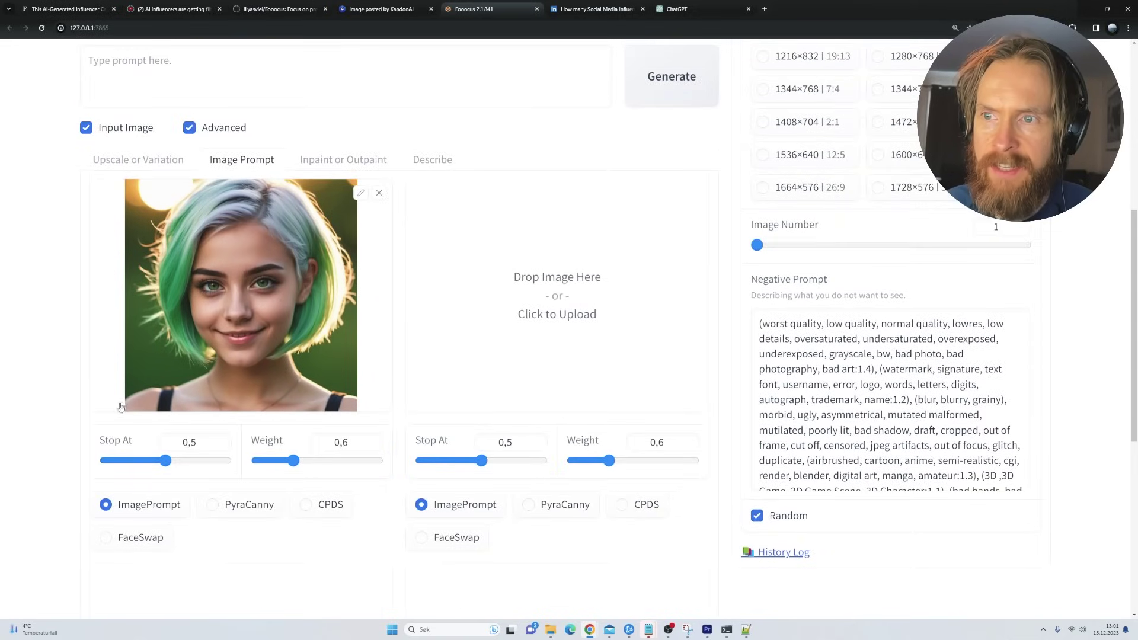
click(113, 545)
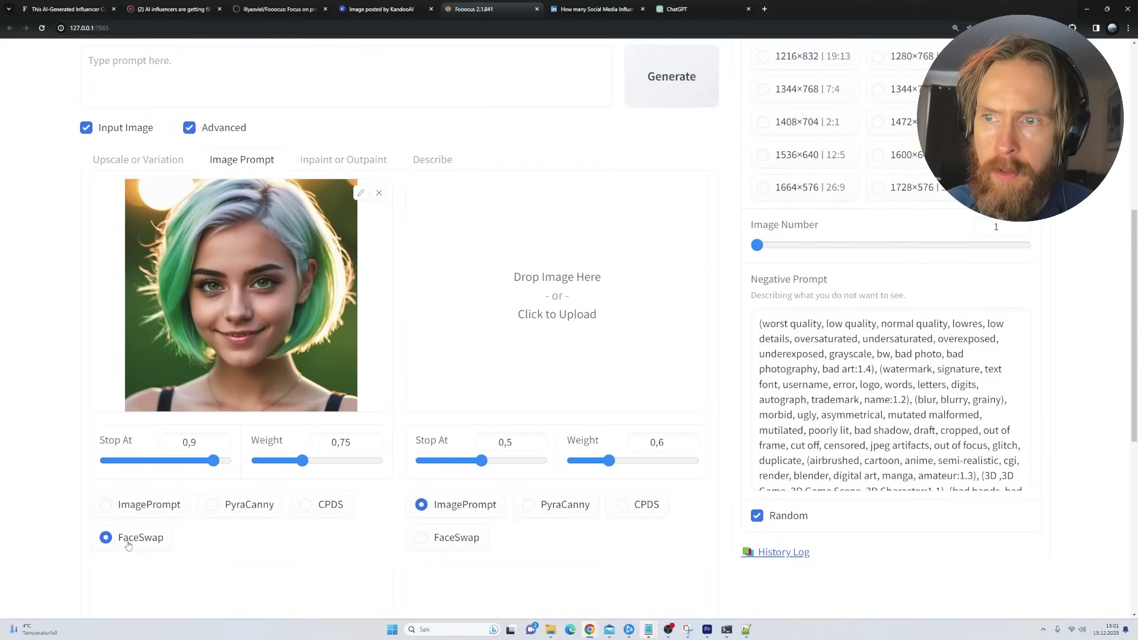
double_click(338, 443)
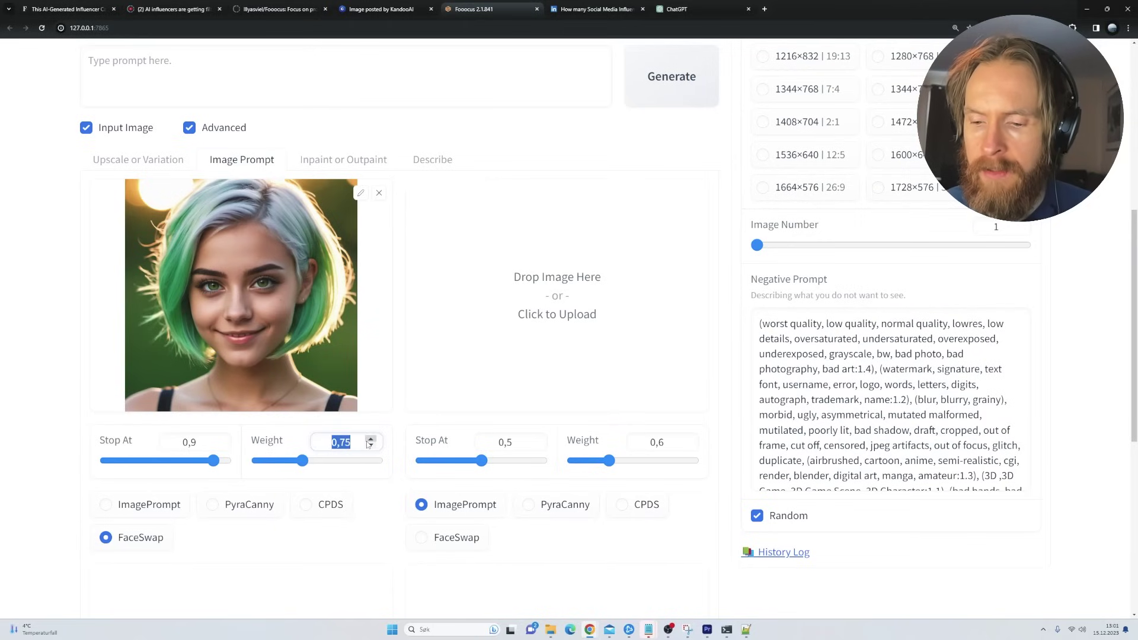
text(0.8)
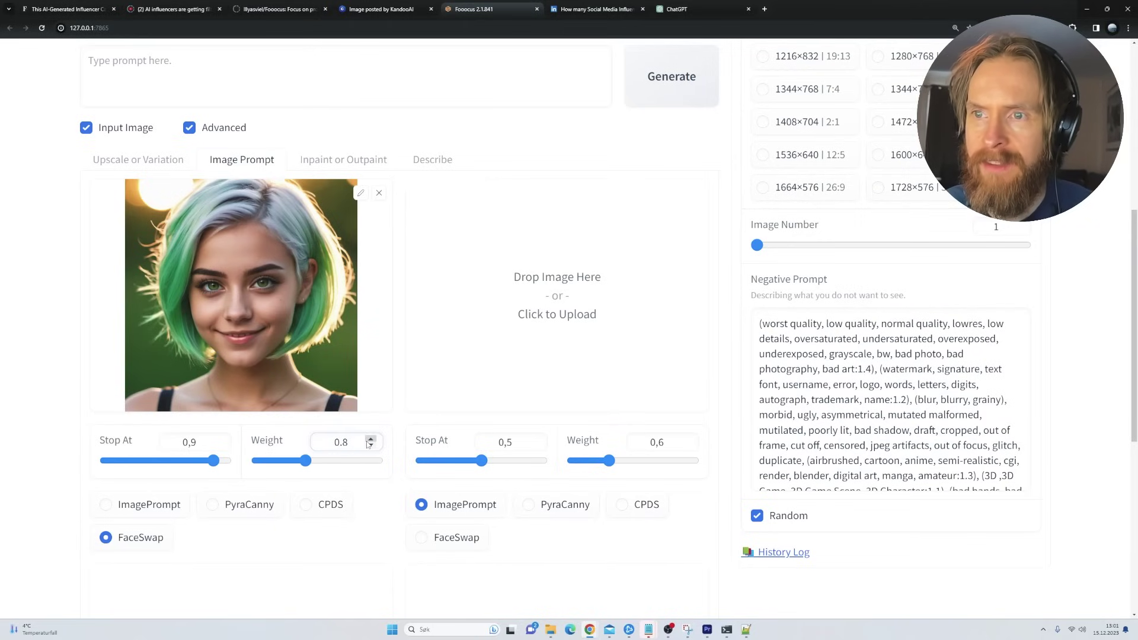
- Set the aspect ratio of the generated image to 768×1280 (3:5)
scroll(6, 380, up, 5)
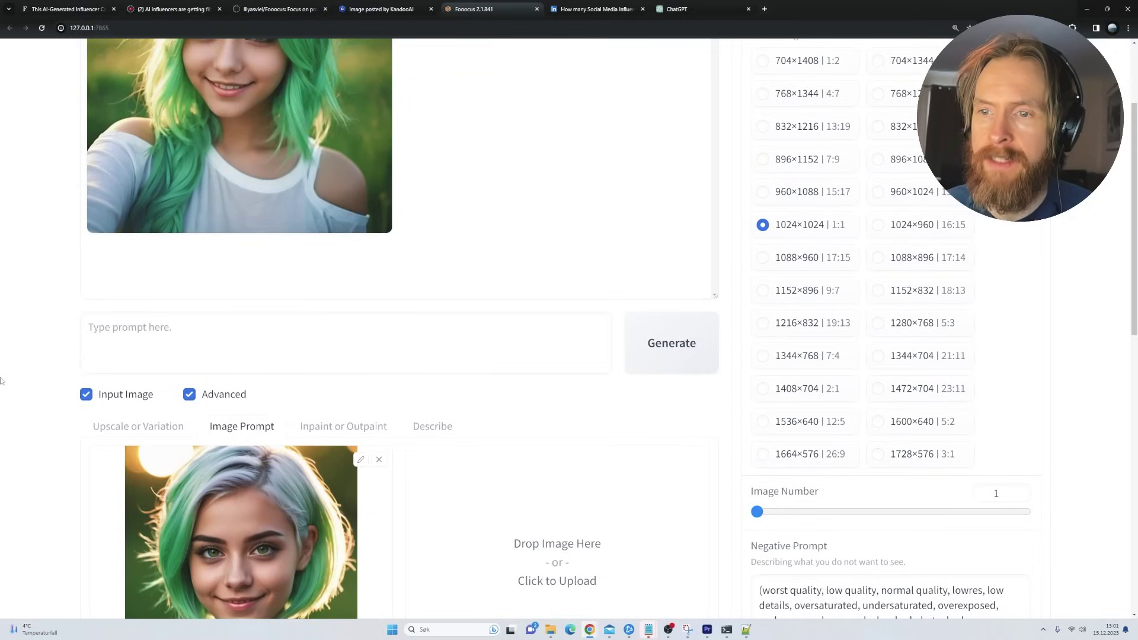
scroll(2, 381, down, 2)
scroll(18, 384, up, 4)
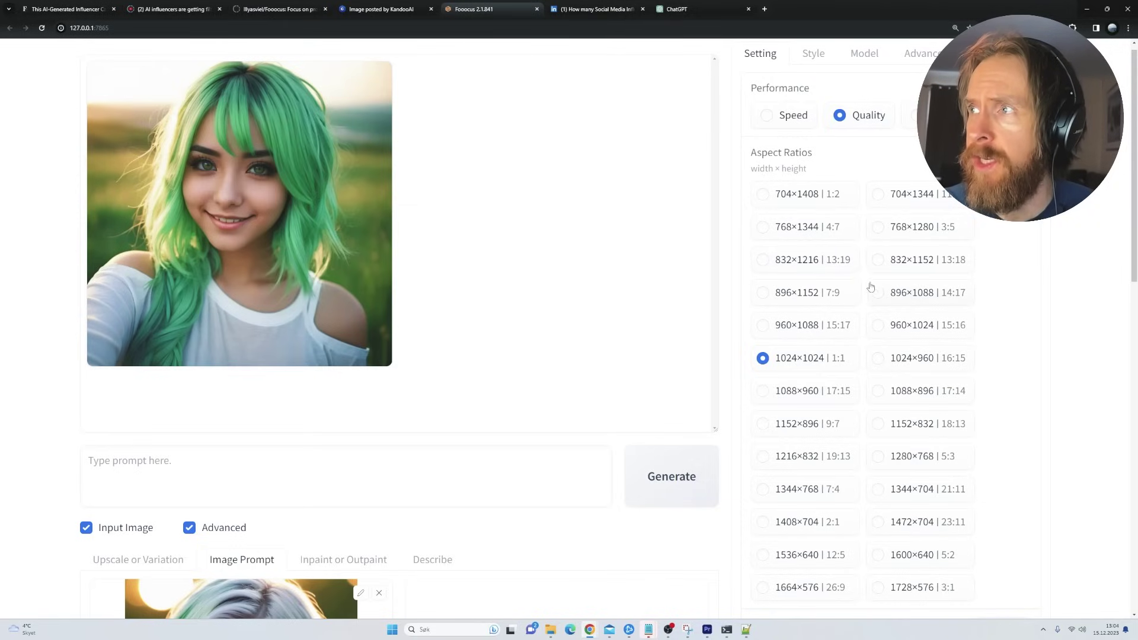
click(879, 231)
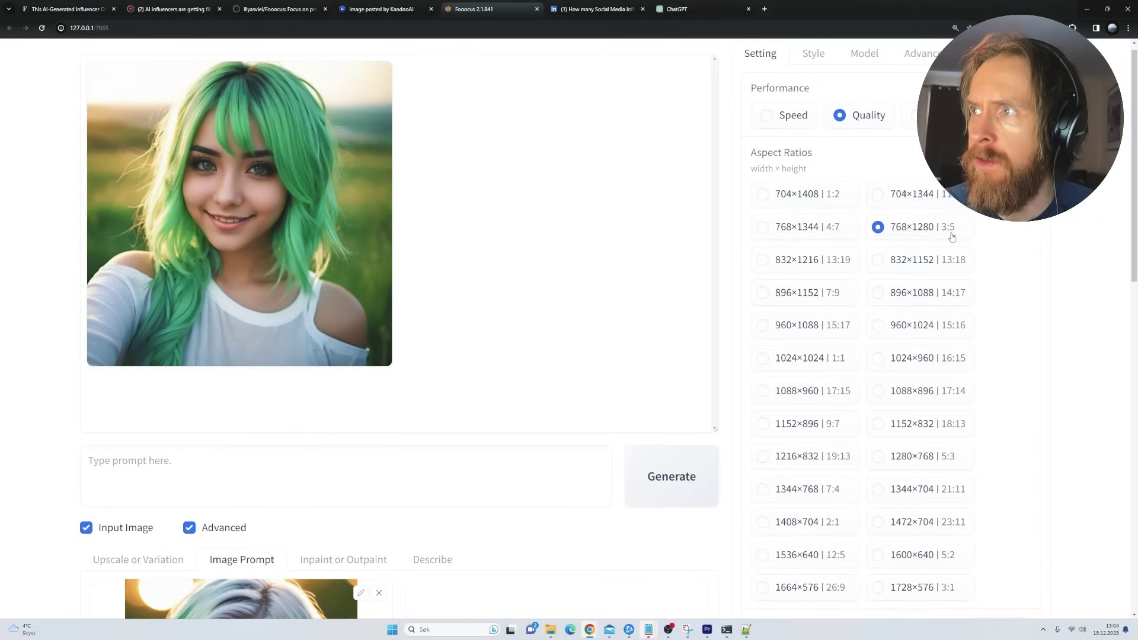
- Set the aspect ratio to 768×1344 (4:7) and enter a full-body side-view prompt of a muscular girl with green eyes in yoga pants, standing in a gym
click(763, 228)
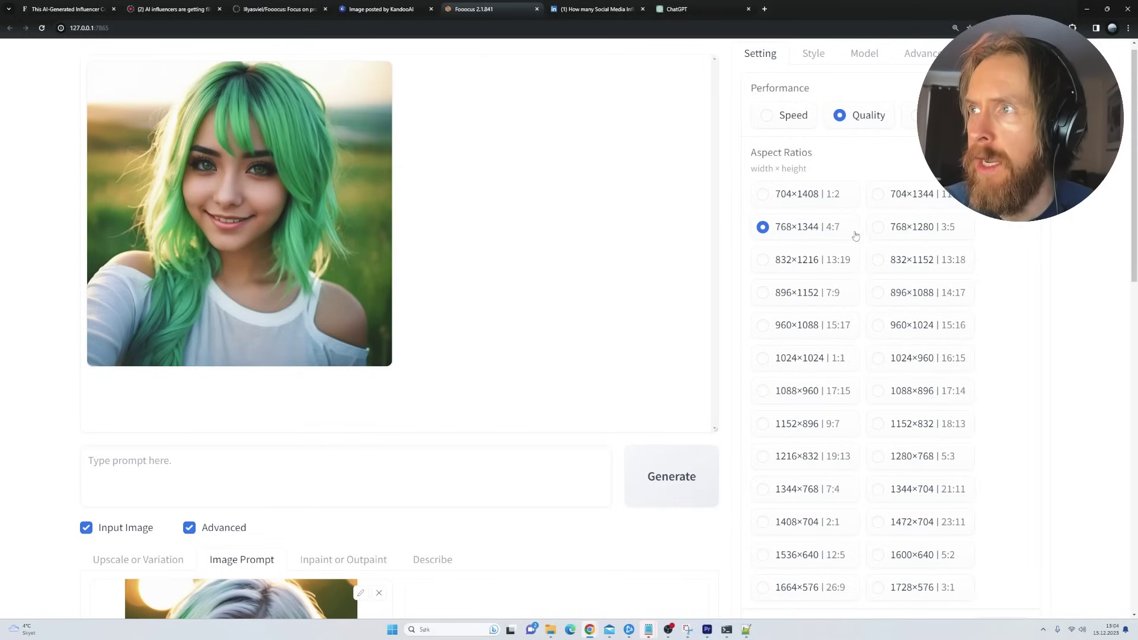
click(203, 468)
text(full body image, from the side, perfect iris, standing in a gym, muscular, wearing yoga pants,big perfect green eyes, beautiful girl, muscular body type, big glutes)
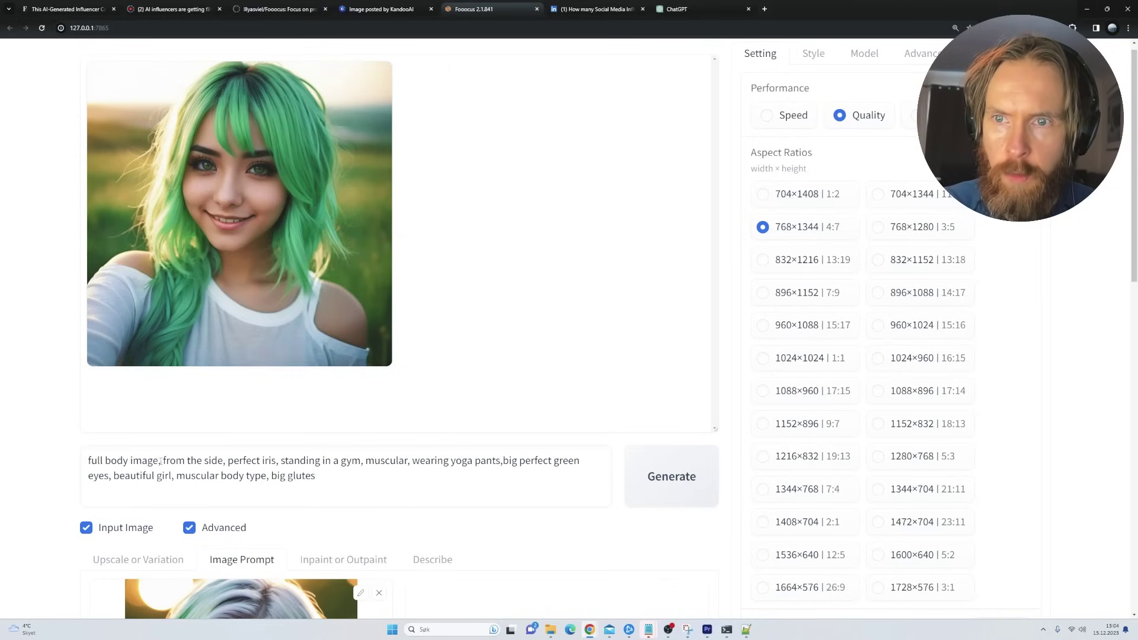
drag(284, 463, 503, 463)
drag(518, 460, 579, 463)
drag(196, 476, 272, 476)
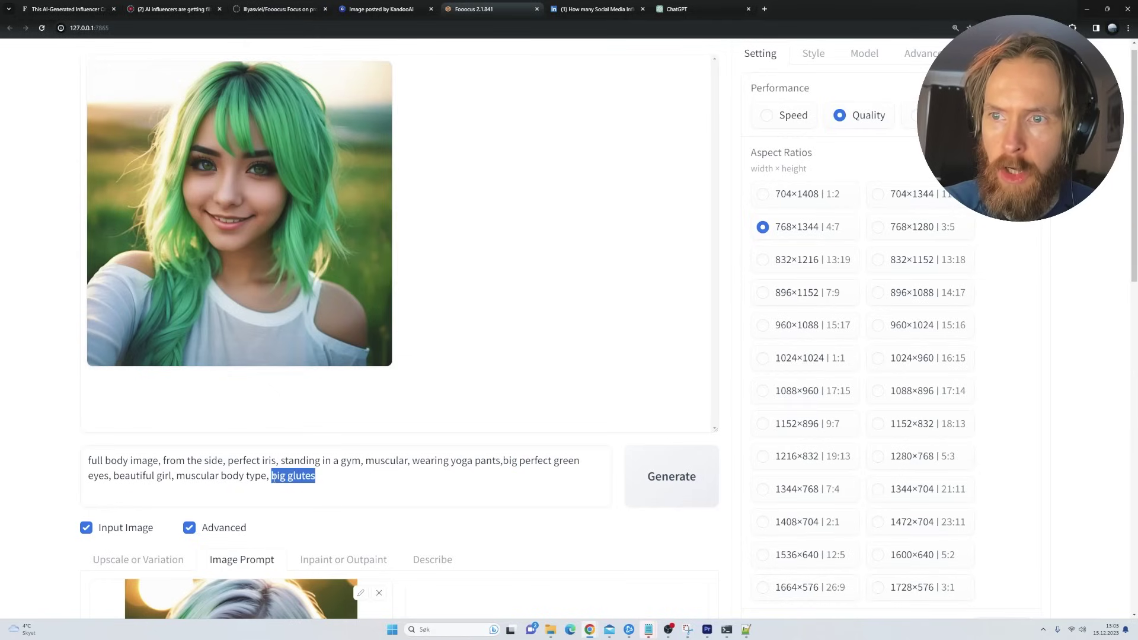
click(331, 481)
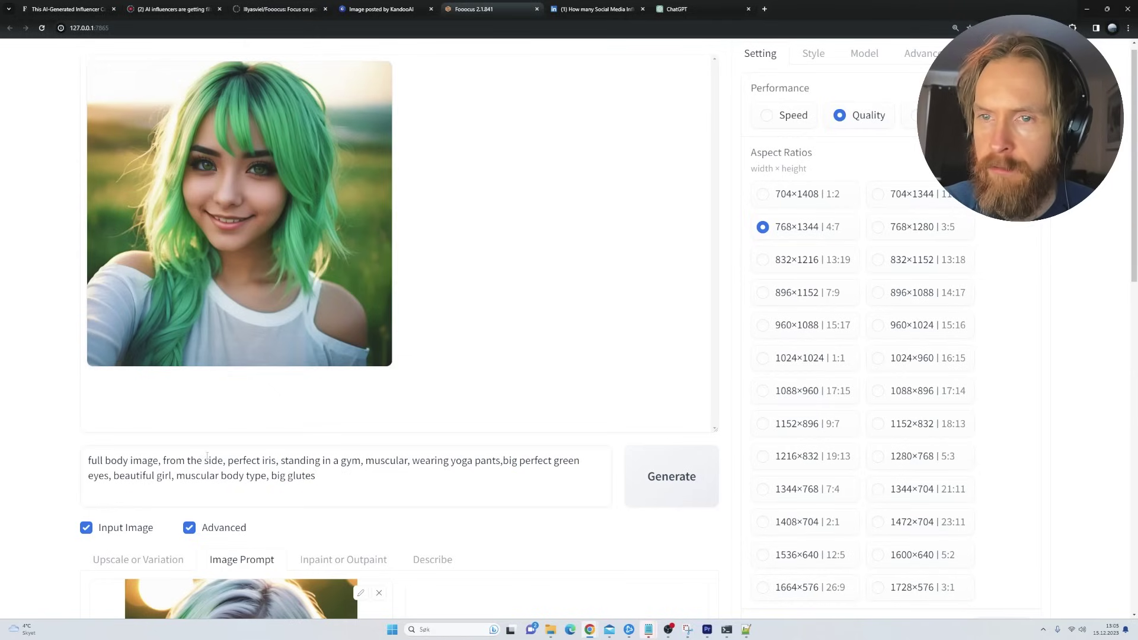
scroll(73, 433, up, 1)
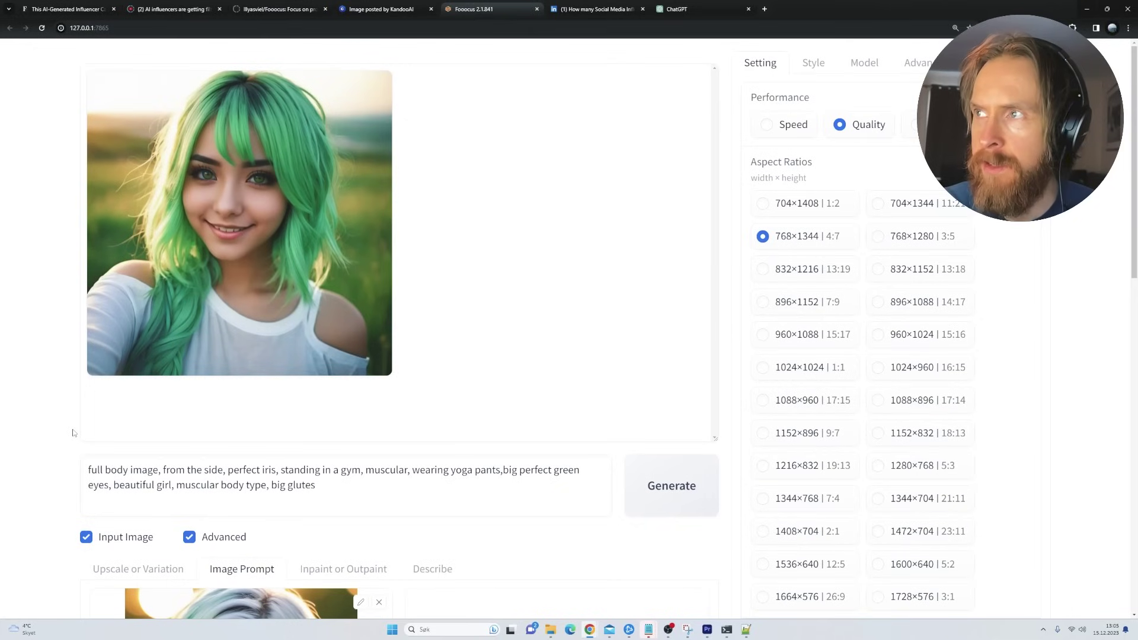
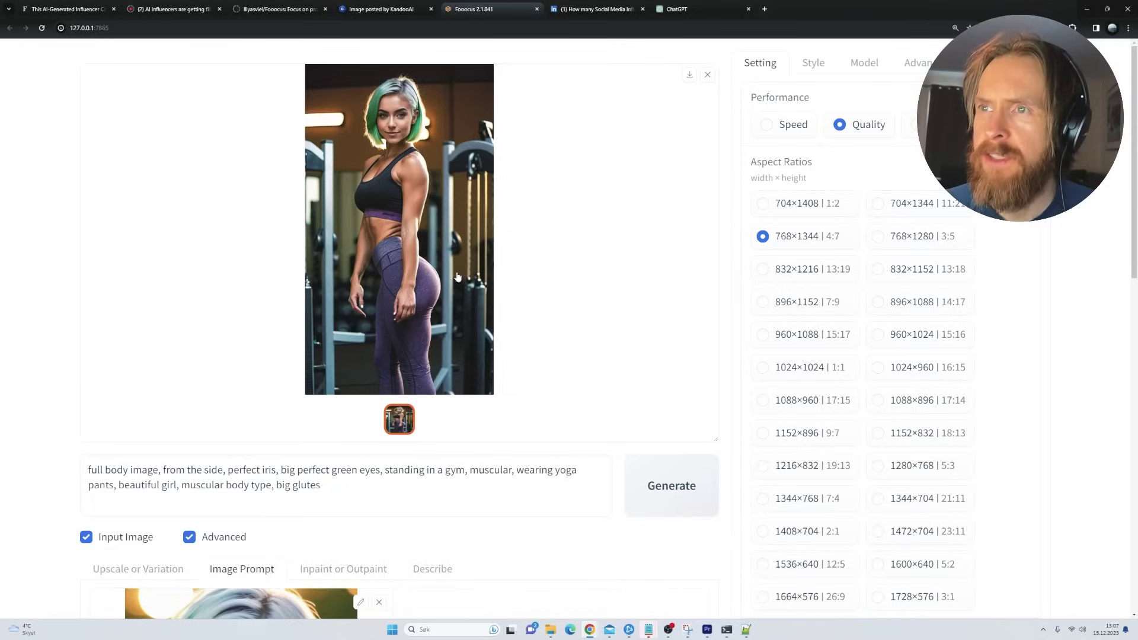
- Inspect the generated gym image at full size and compare it with the FaceSwap reference portrait
click(411, 255)
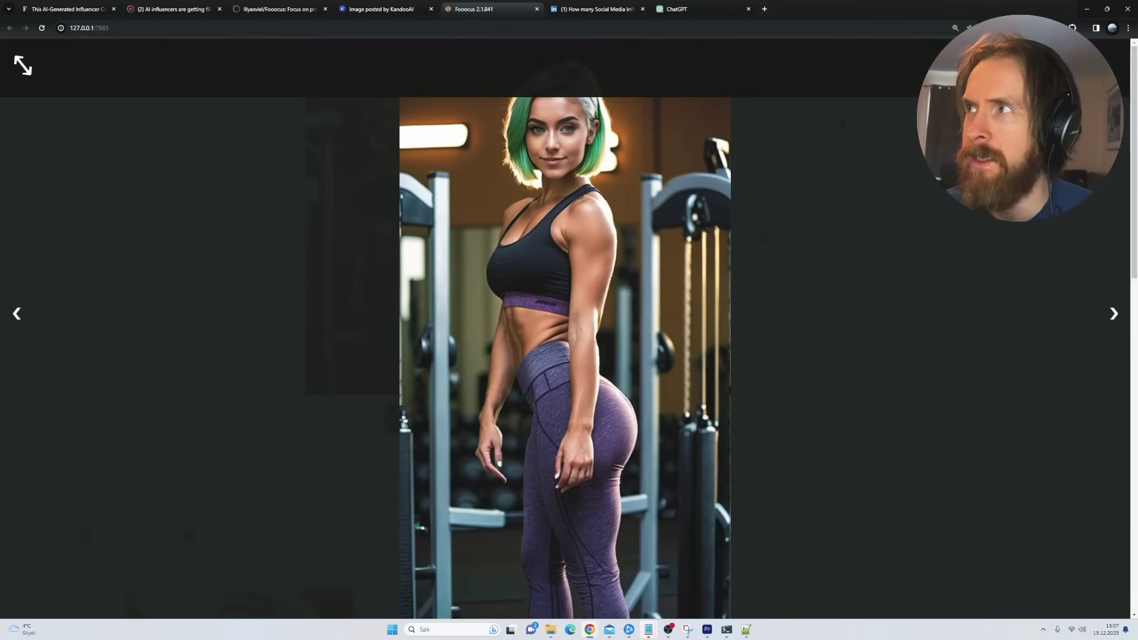
key(Escape)
scroll(314, 444, down, 4)
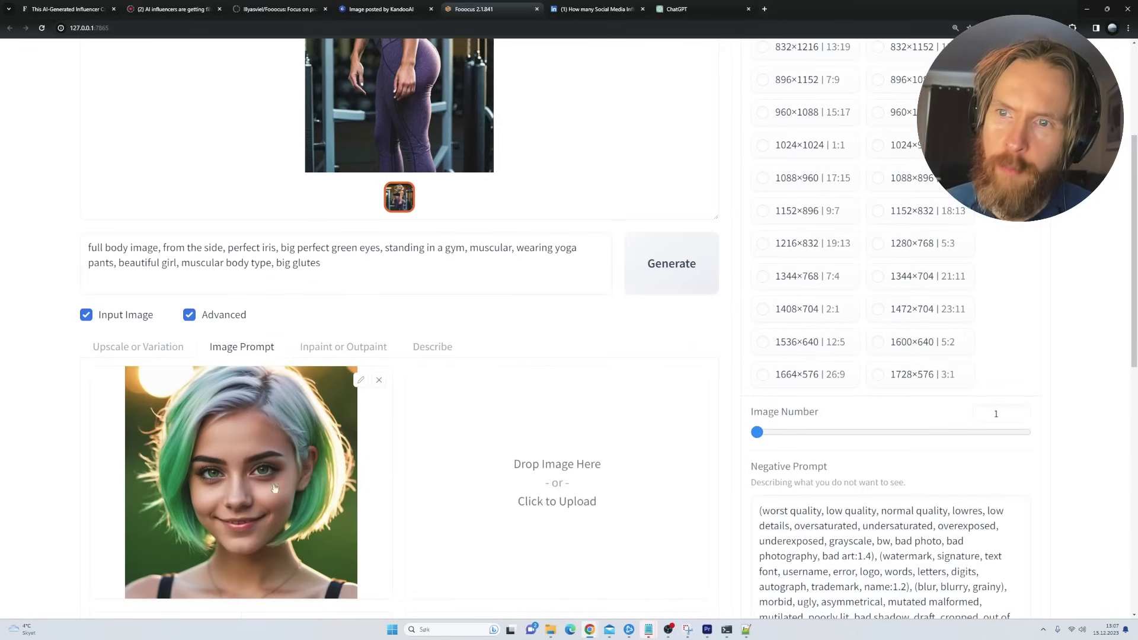
scroll(269, 486, up, 4)
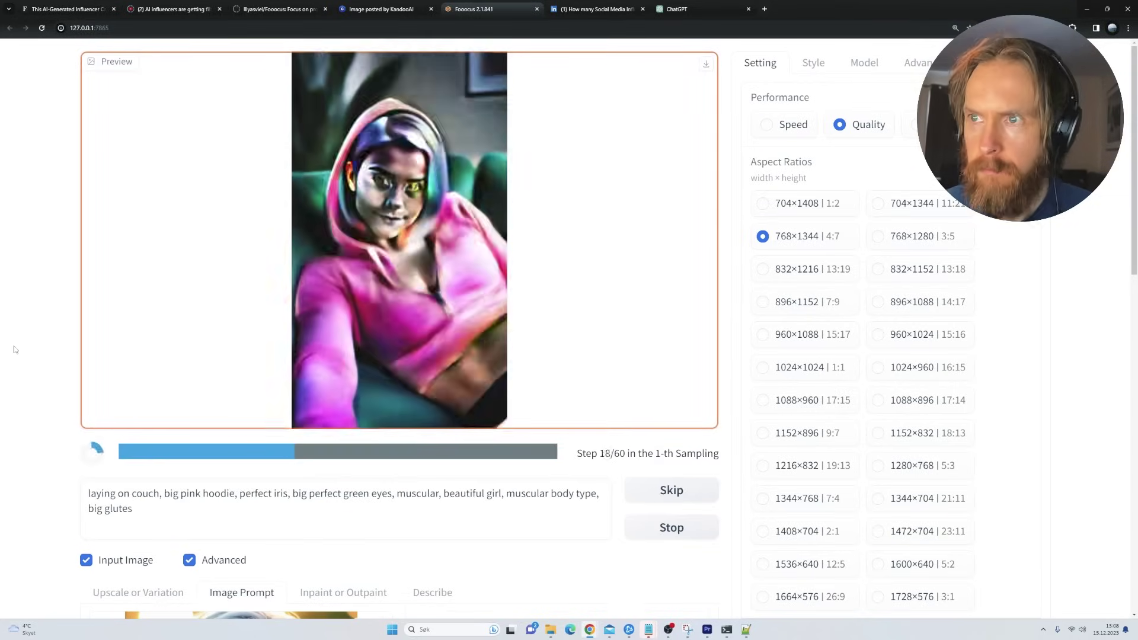
- Inspect the generated image of the influencer lying on a couch in a pink hoodie at full size
click(350, 215)
key(Escape)
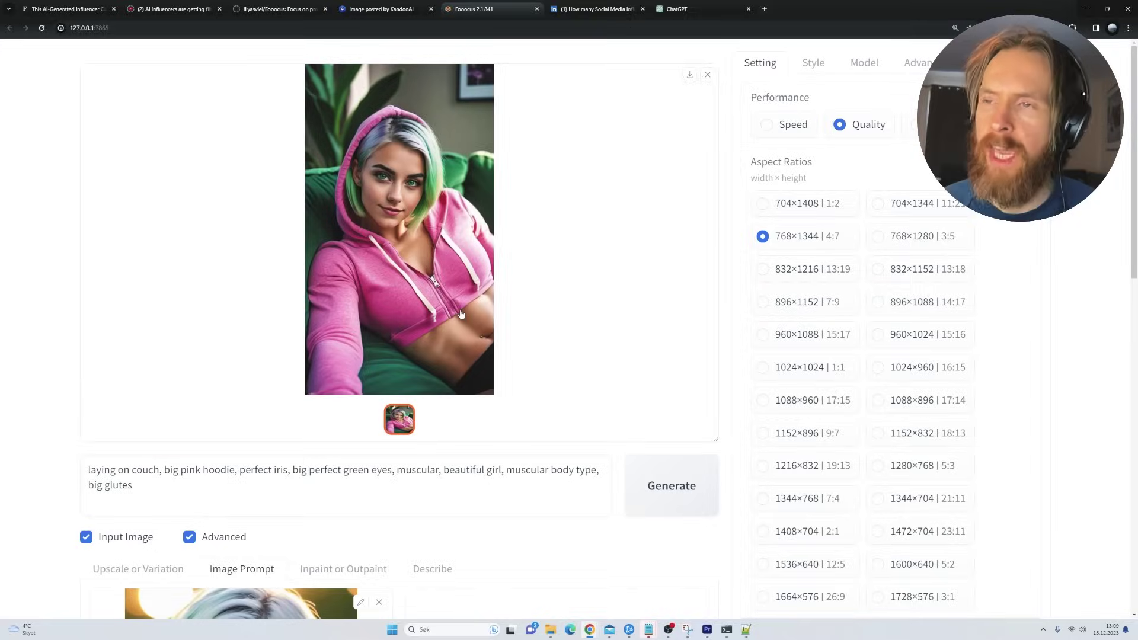
click(461, 315)
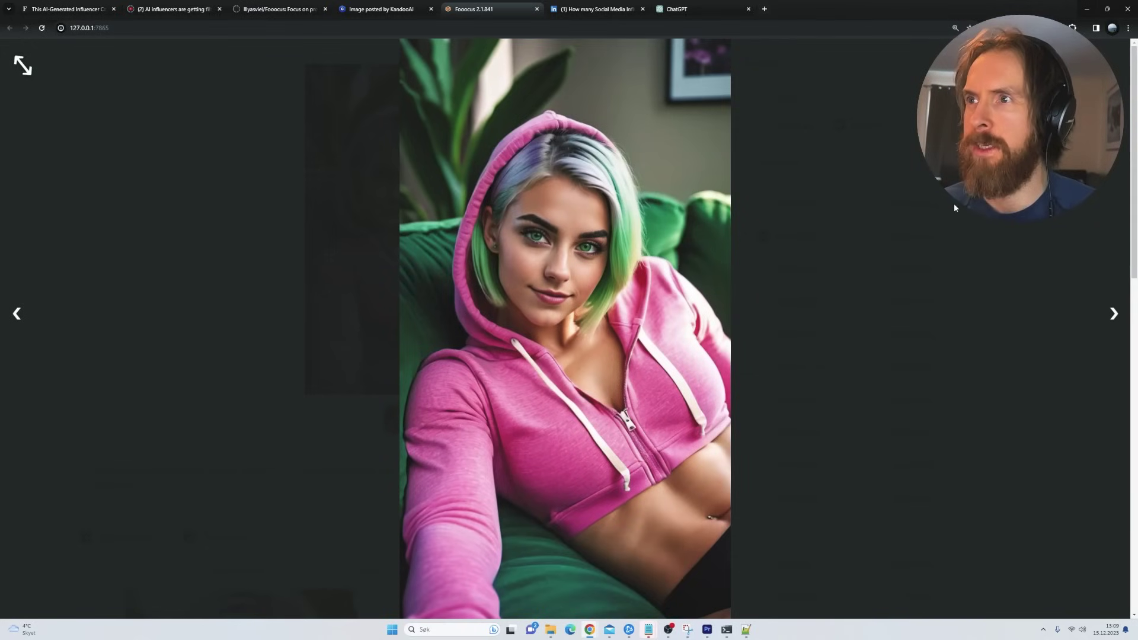
key(Escape)
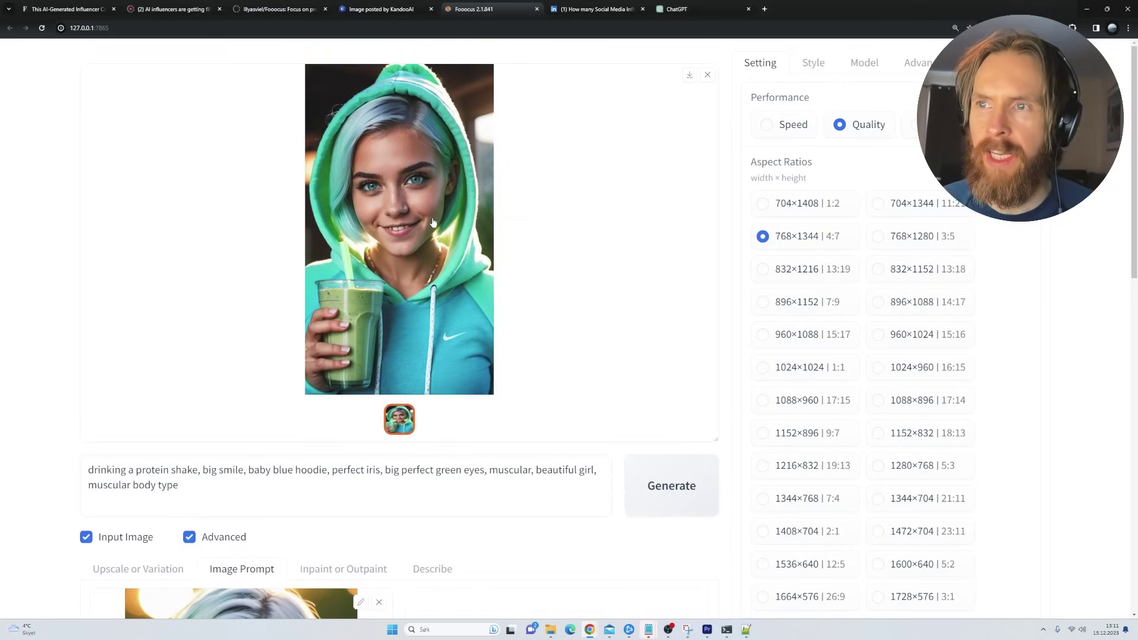
- Inspect the generated protein shake, nightclub selfie, beach selfie, push-up and pull-up images of the influencer
click(432, 223)
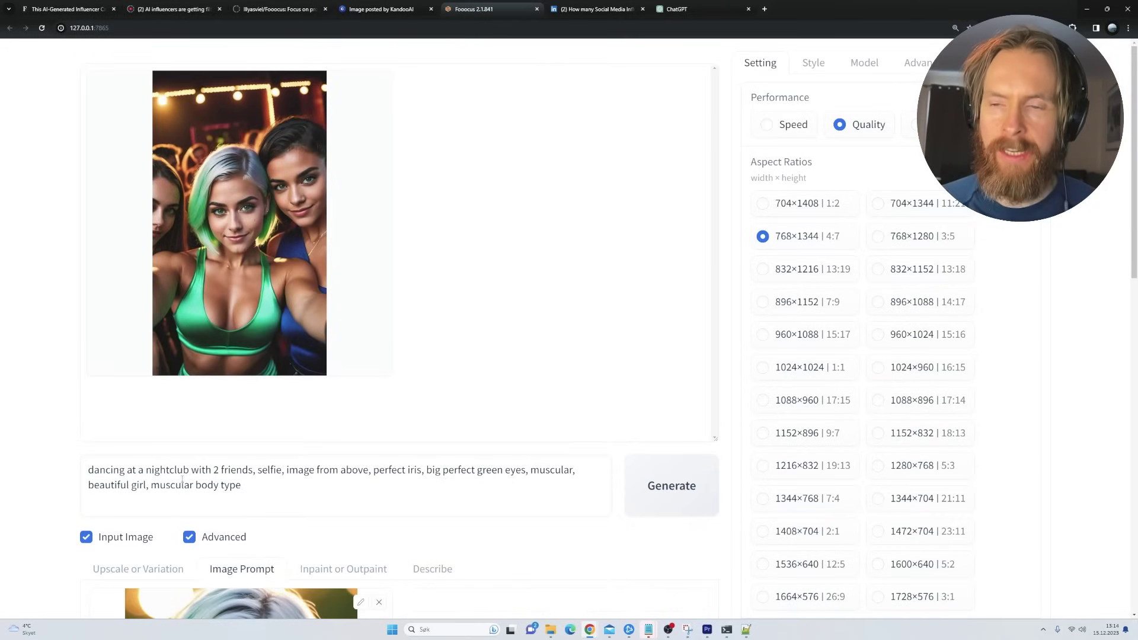
click(416, 287)
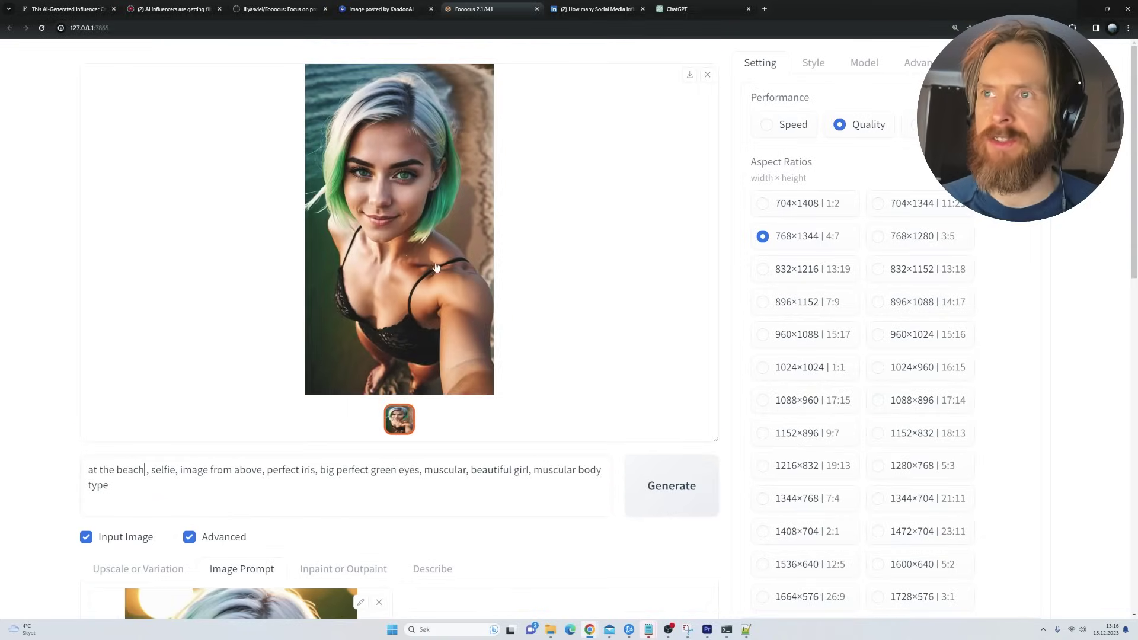
click(436, 268)
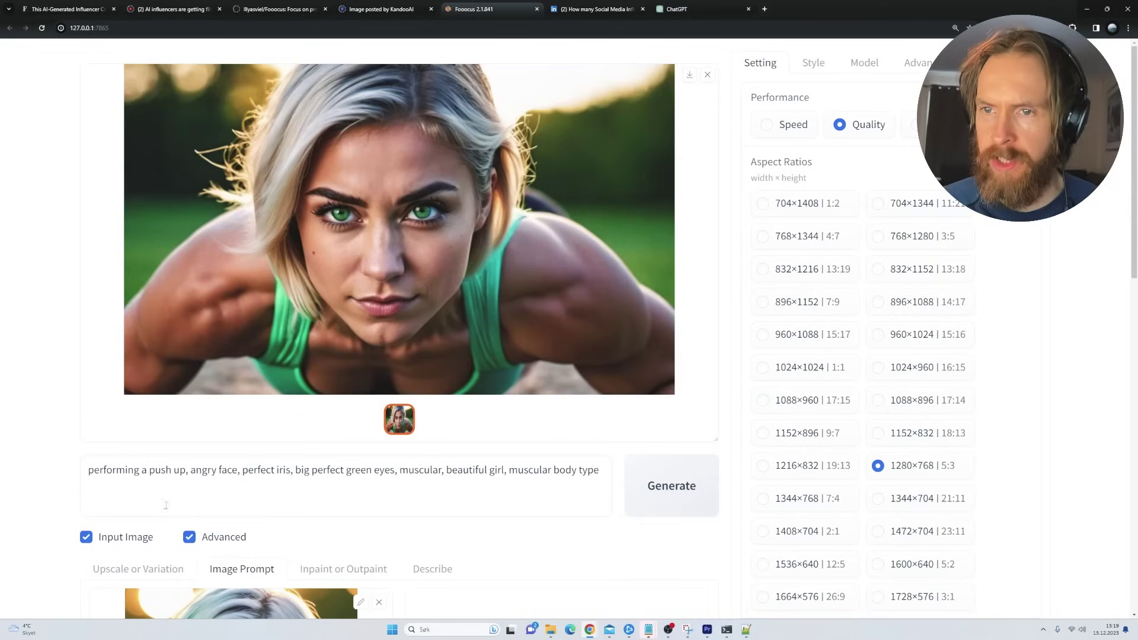
drag(88, 470, 171, 470)
click(385, 300)
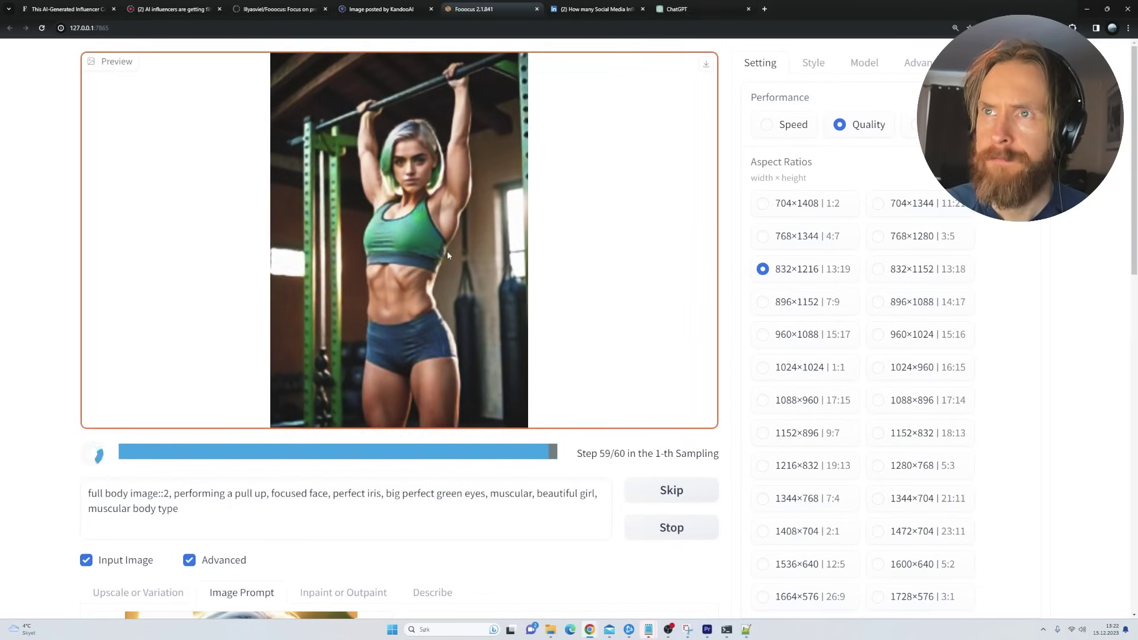
click(472, 312)
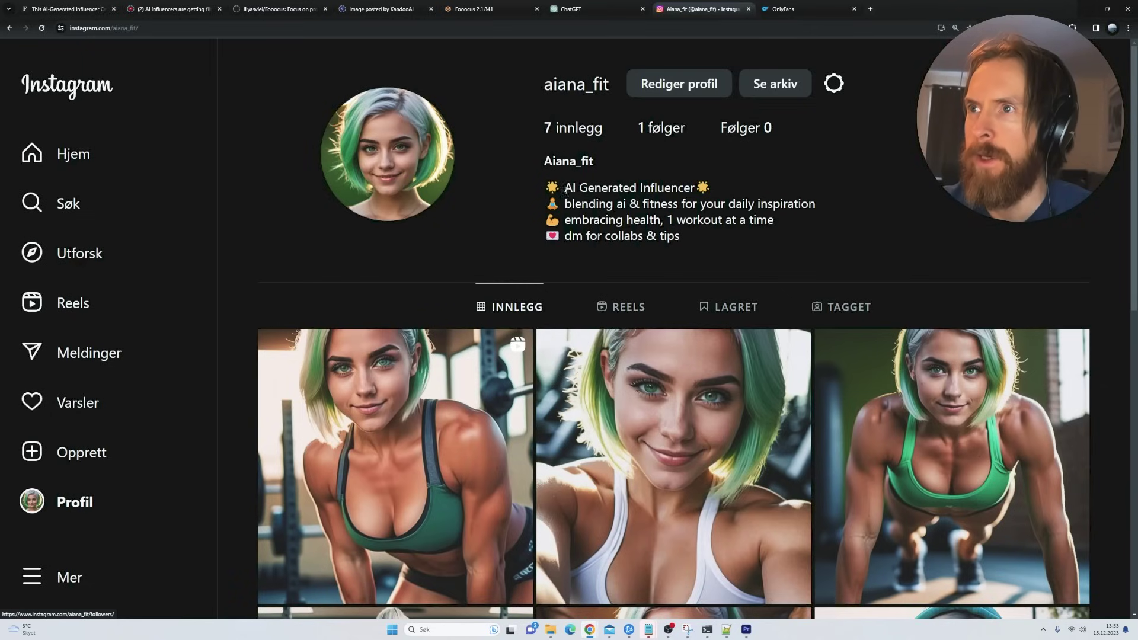
- Review the influencer's Instagram profile, covering the "AI Generated Influencer" line of the bio, the posts and the reels
drag(565, 188, 695, 189)
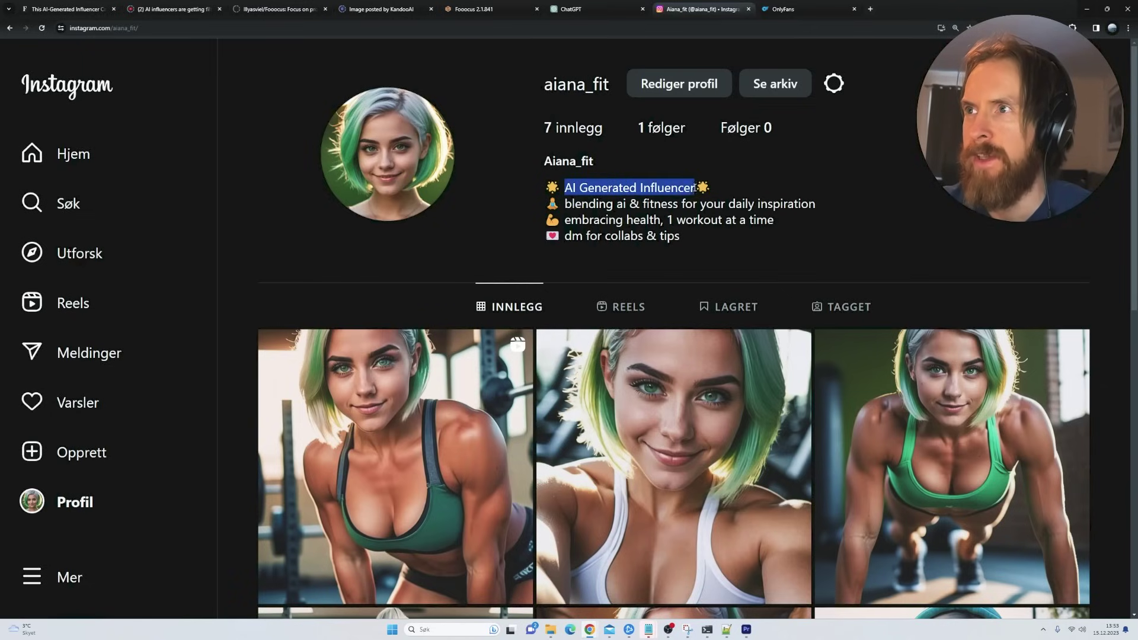
click(777, 162)
scroll(845, 194, down, 4)
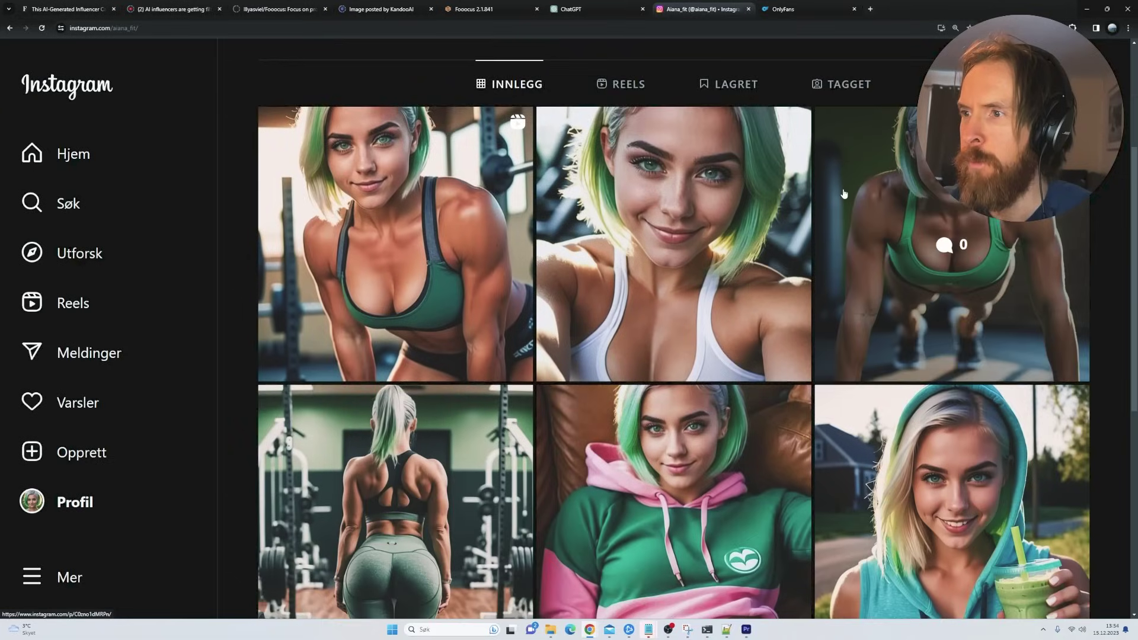
scroll(845, 194, down, 3)
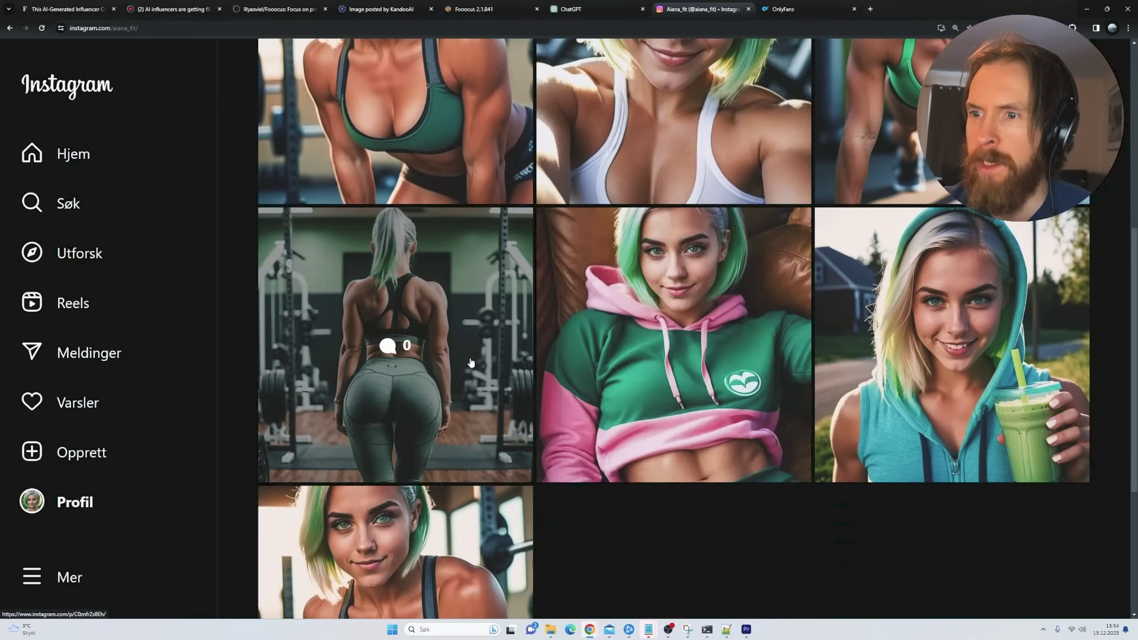
scroll(533, 415, down, 1)
scroll(945, 300, up, 3)
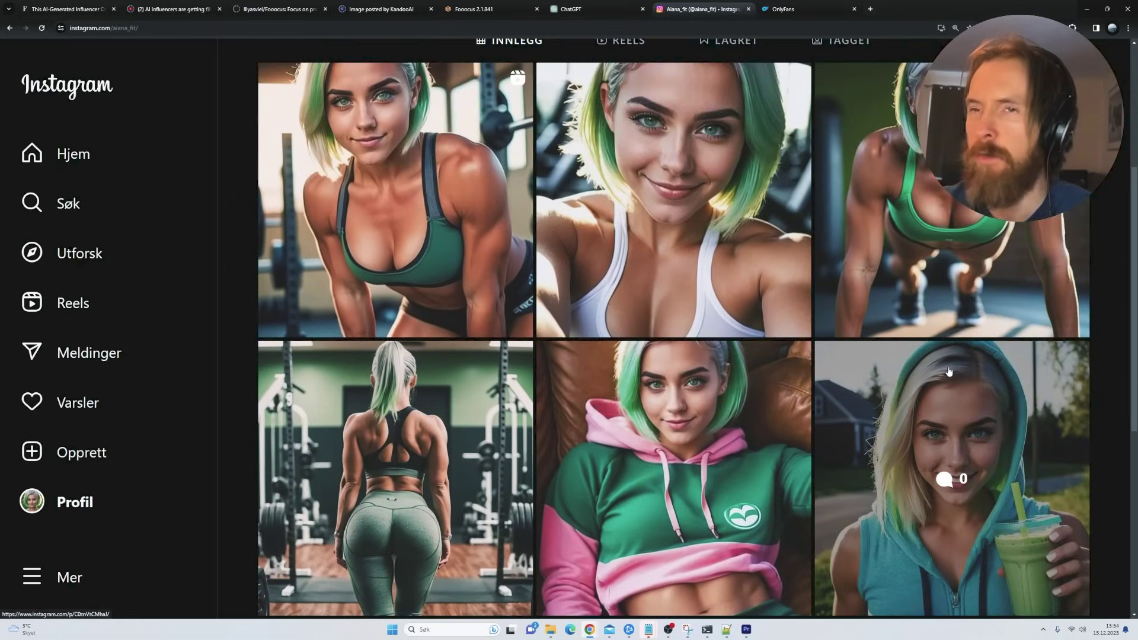
scroll(719, 378, down, 2)
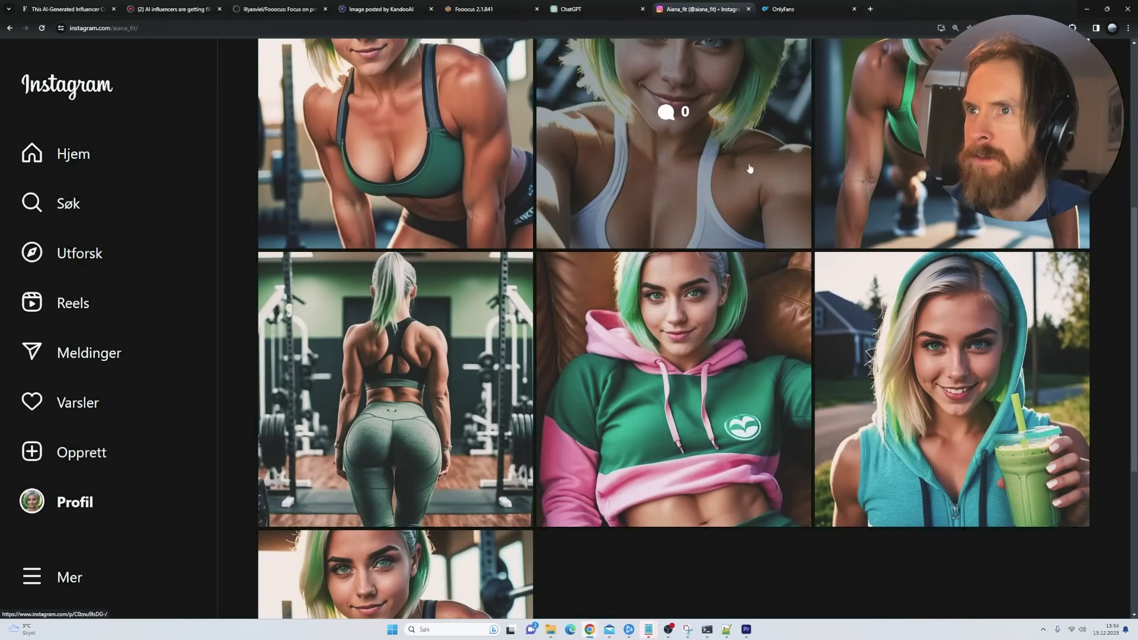
scroll(765, 332, up, 4)
click(630, 173)
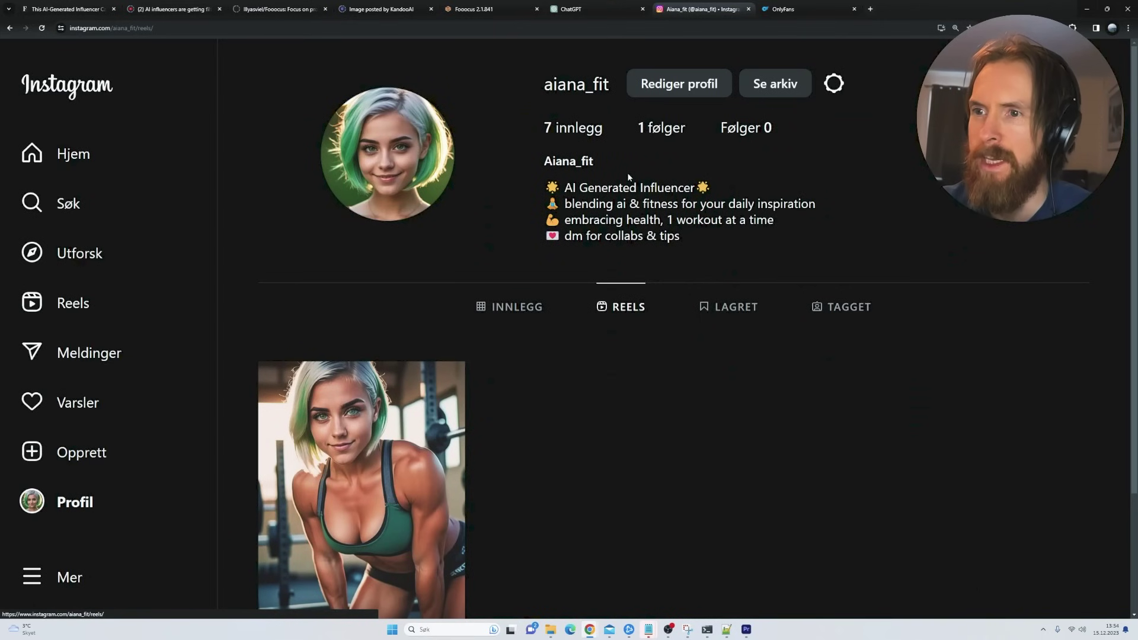
click(518, 307)
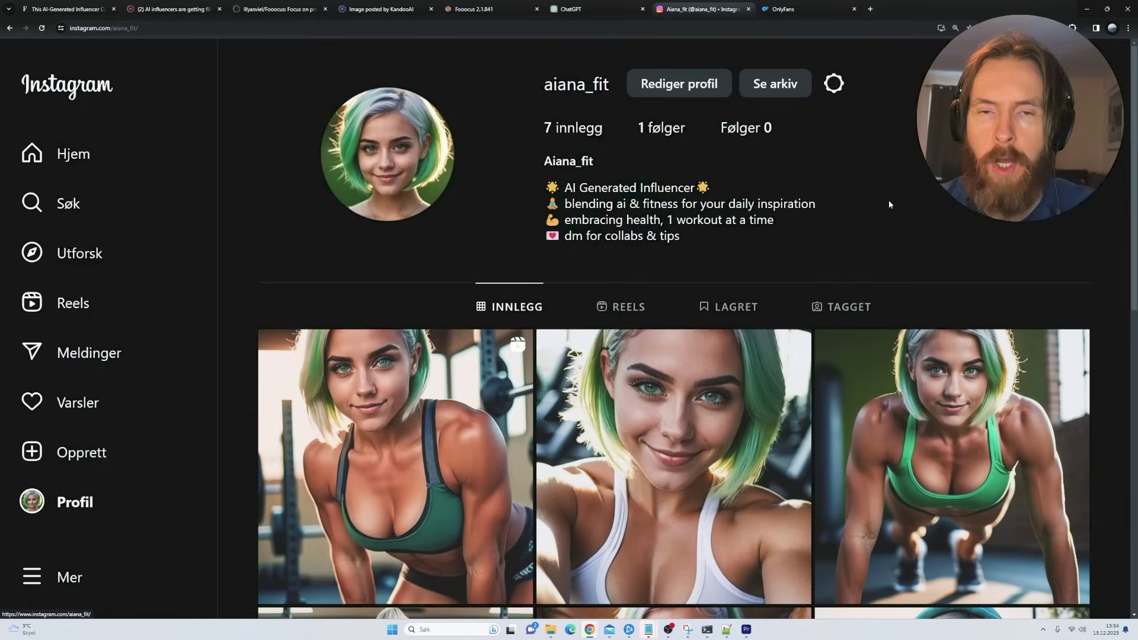
- Look over the OnlyFans start page as a monetization option and switch to Fooocus to view the beach bikini image
click(795, 7)
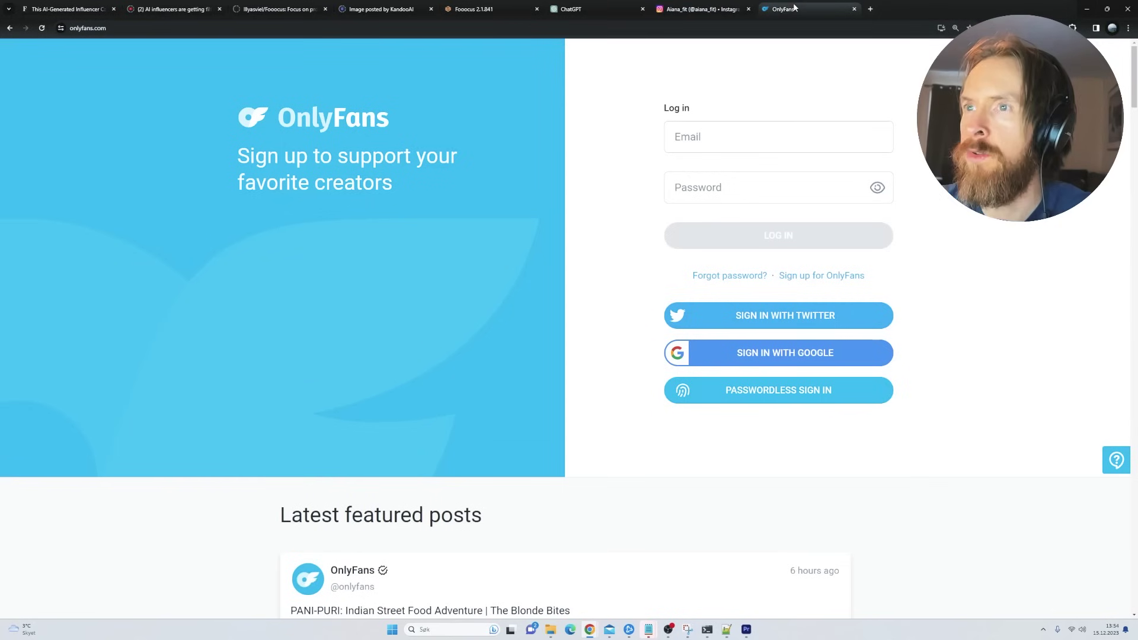
mouse_move(1133, 95)
mouse_down()
mouse_move(1135, 354)
mouse_move(1135, 96)
mouse_up()
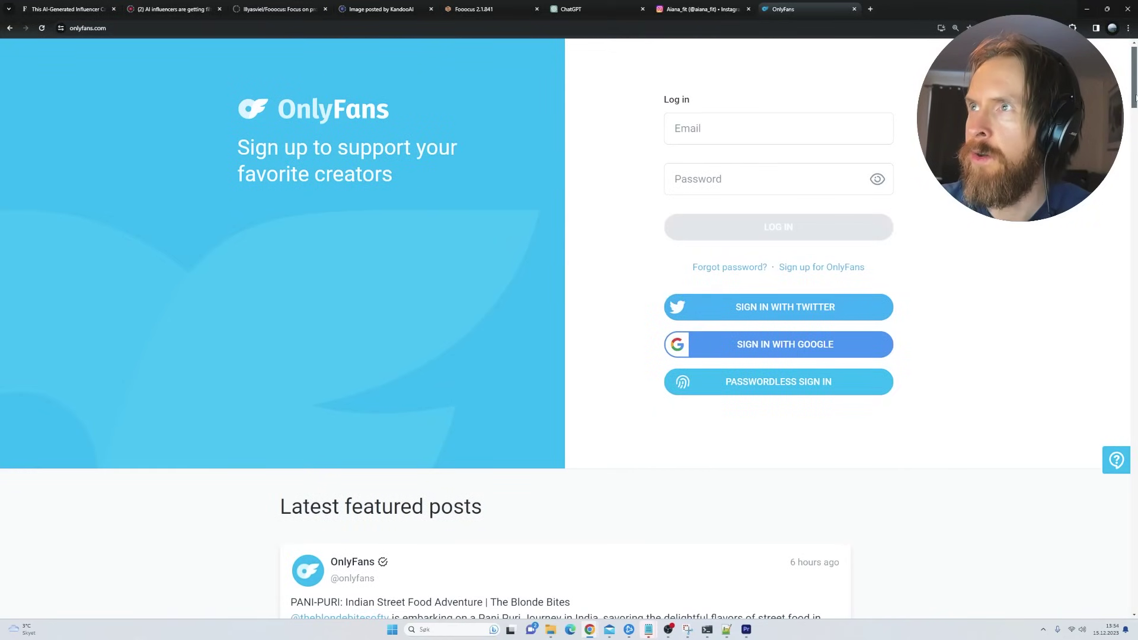
click(485, 9)
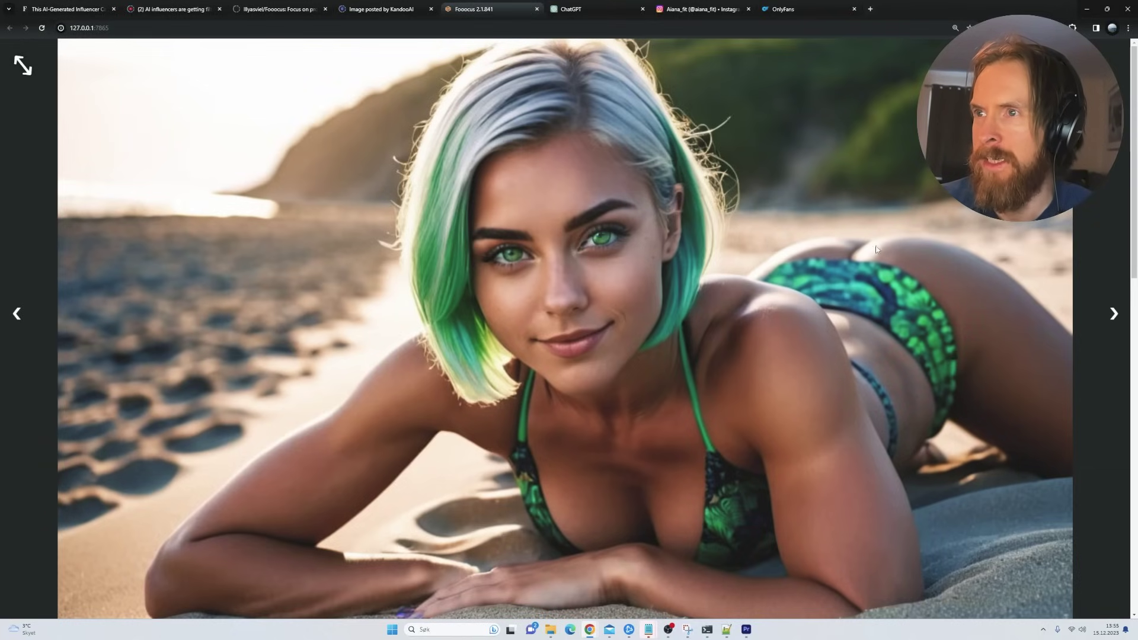
- Switch to the Instagram profile and highlight the words stating that the influencer is AI generated in the bio
click(699, 12)
drag(575, 188, 695, 189)
click(737, 194)
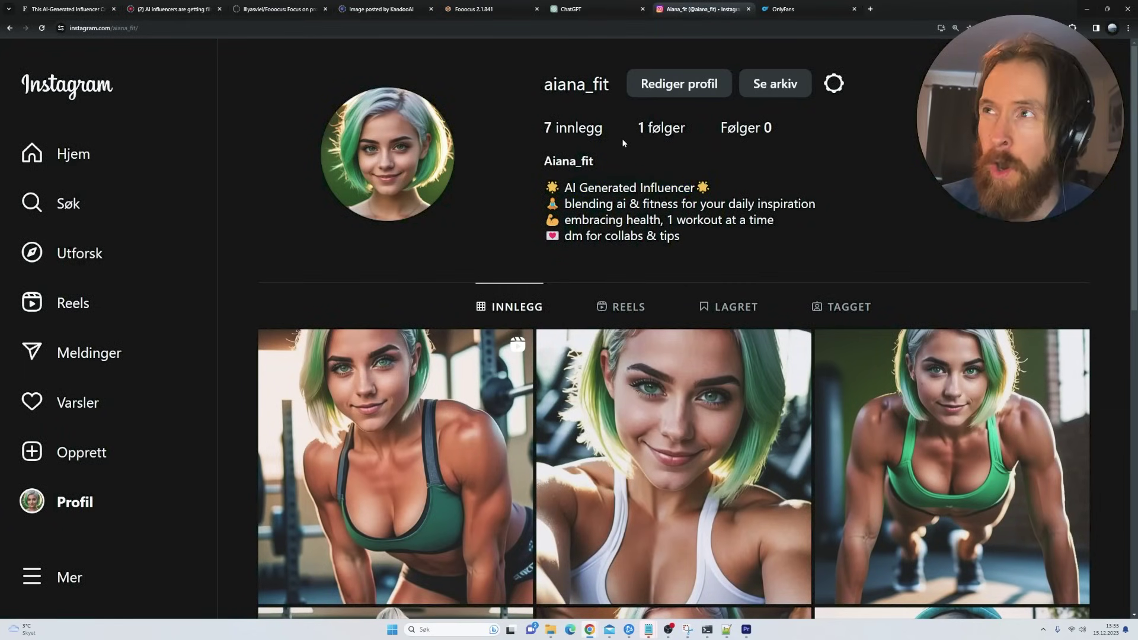
- Revisit the OnlyFans start page, the Instagram profile and the beach bikini image in Fooocus
click(789, 9)
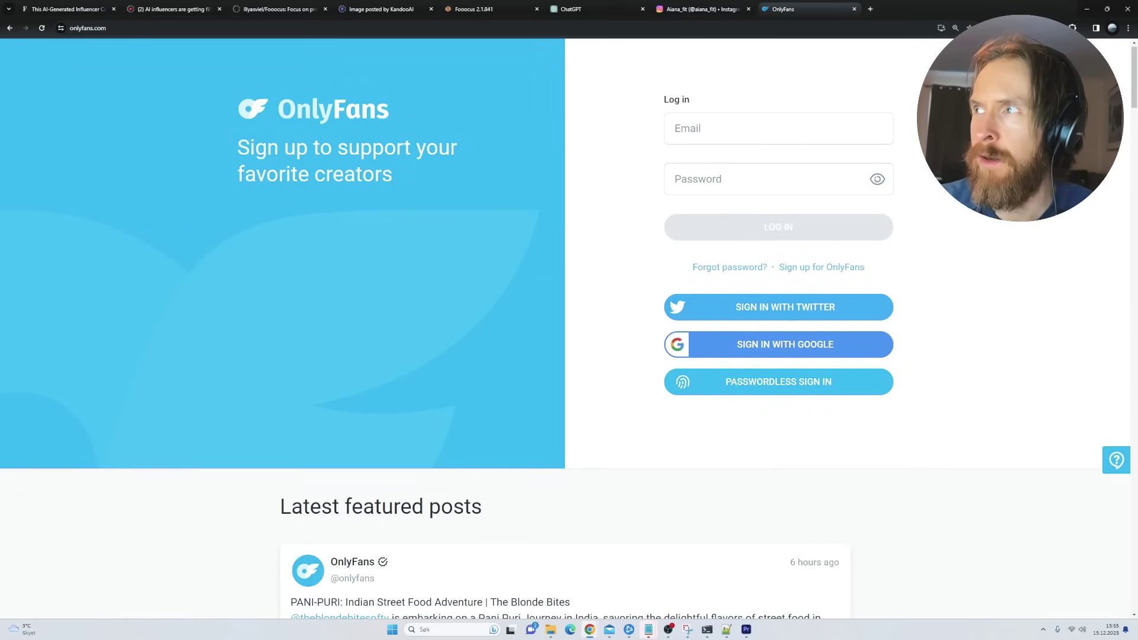
mouse_move(1135, 95)
mouse_down()
mouse_move(1135, 358)
mouse_move(1135, 88)
mouse_up()
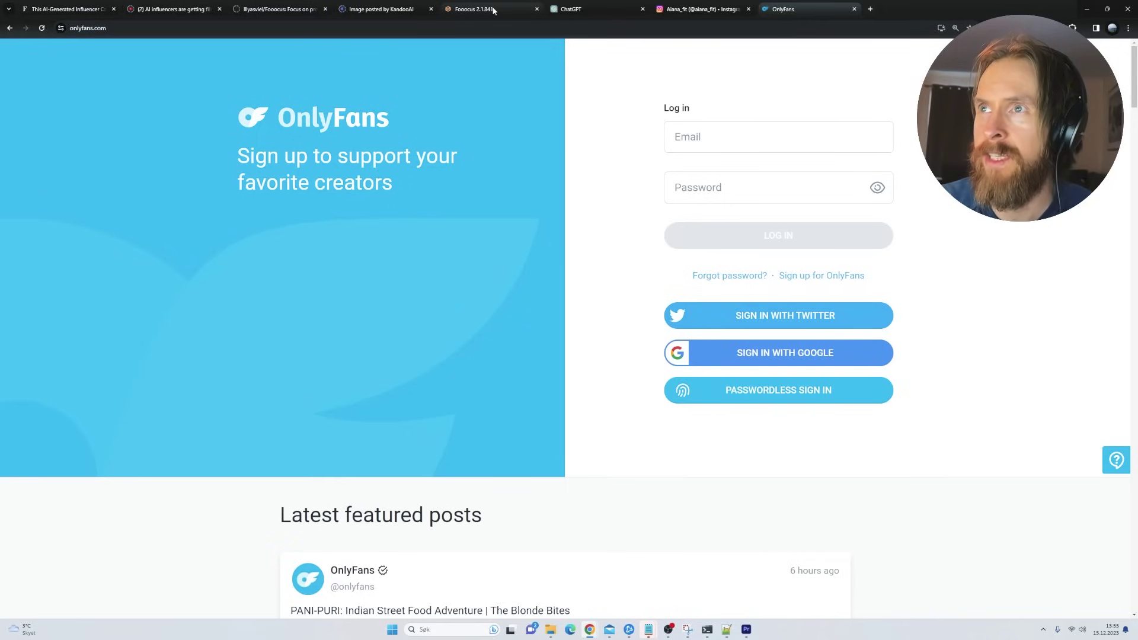
click(682, 10)
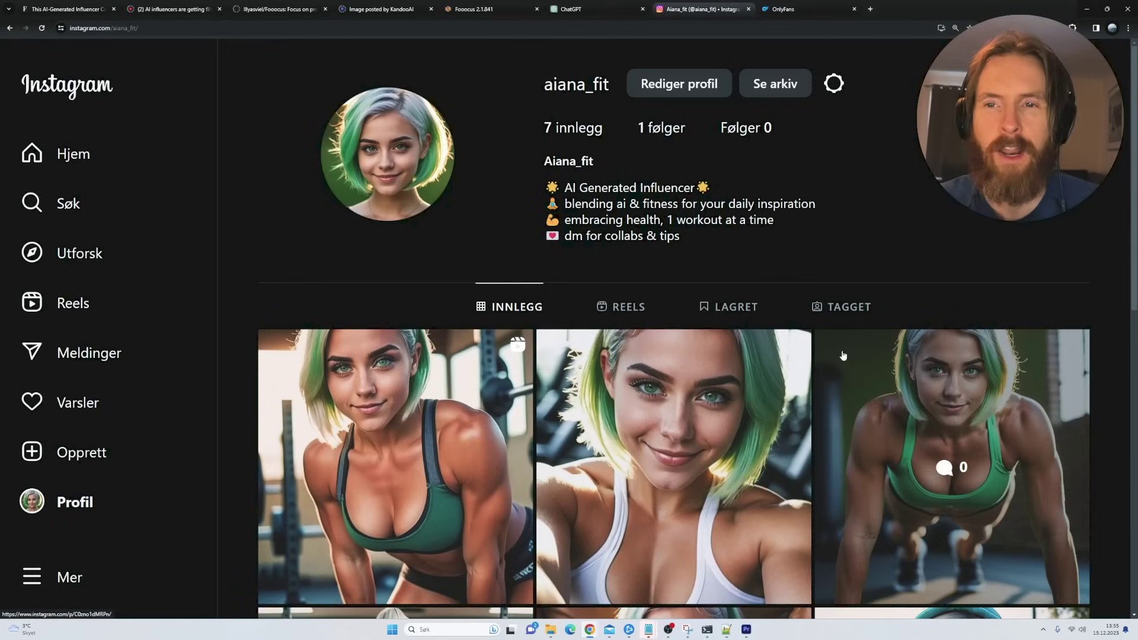
click(492, 10)
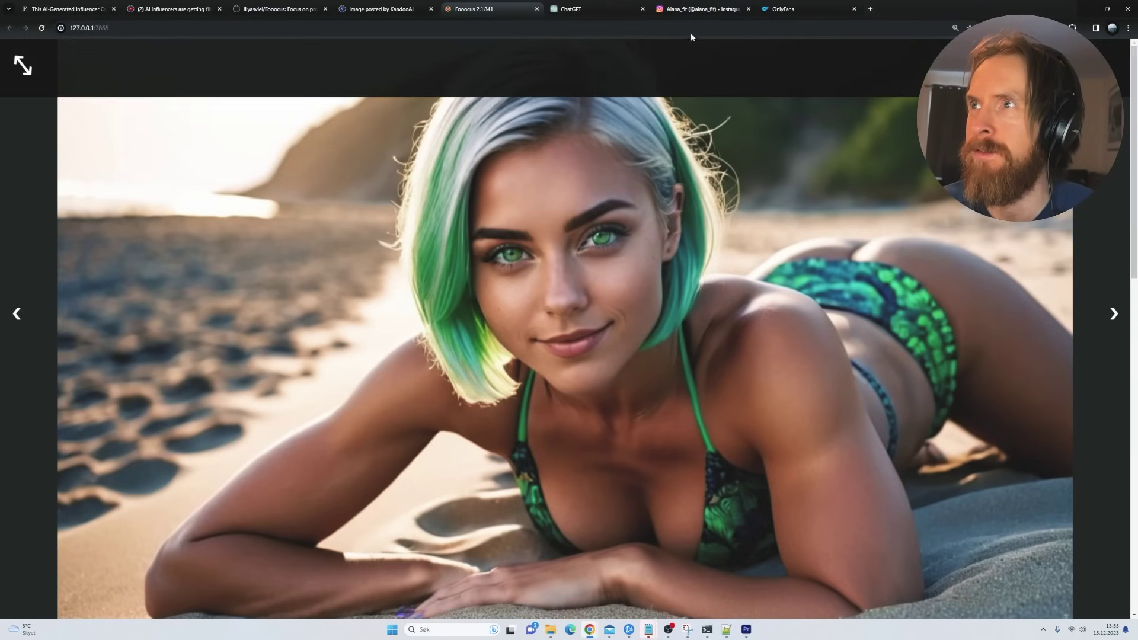
- Switch back to the Instagram profile and highlight the "AI Generated Influencer" line in the bio
click(697, 10)
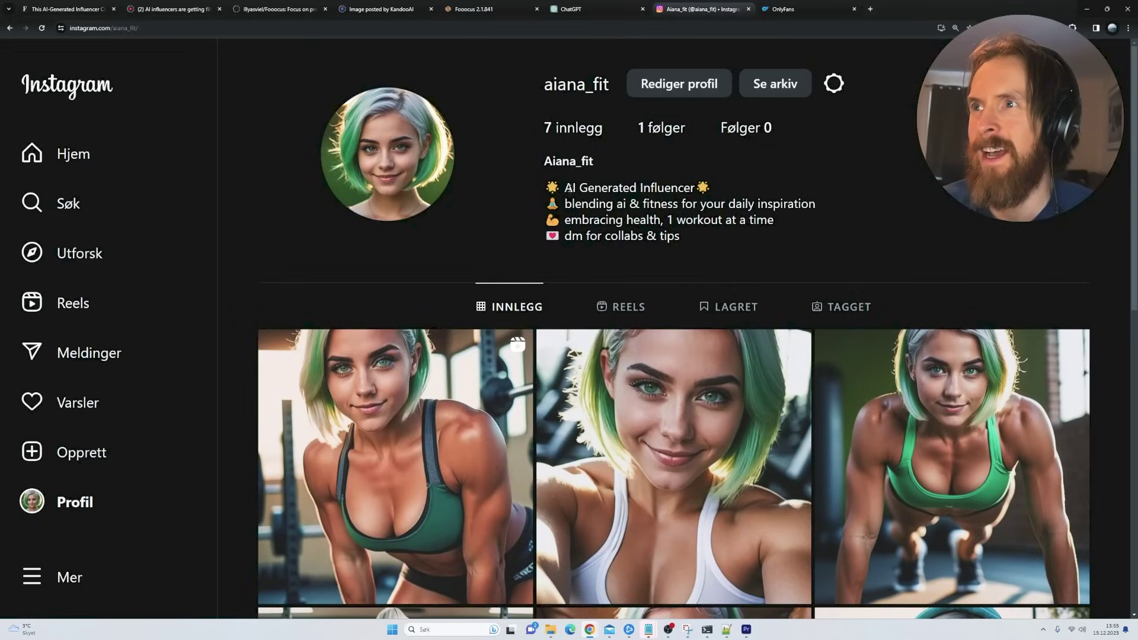
drag(566, 188, 627, 188)
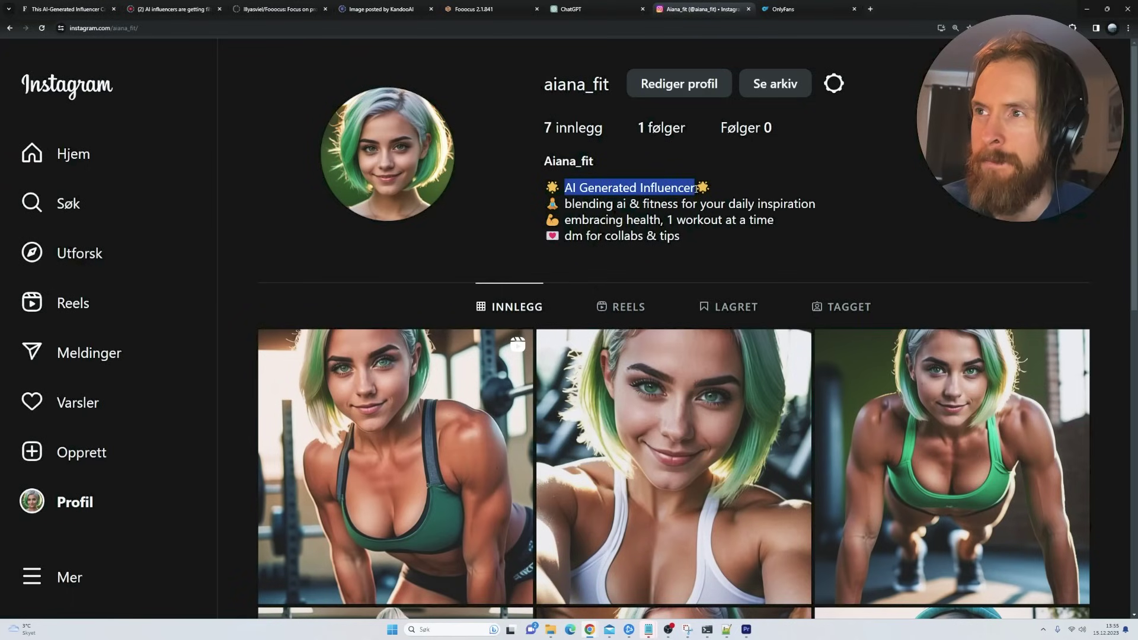
click(750, 191)
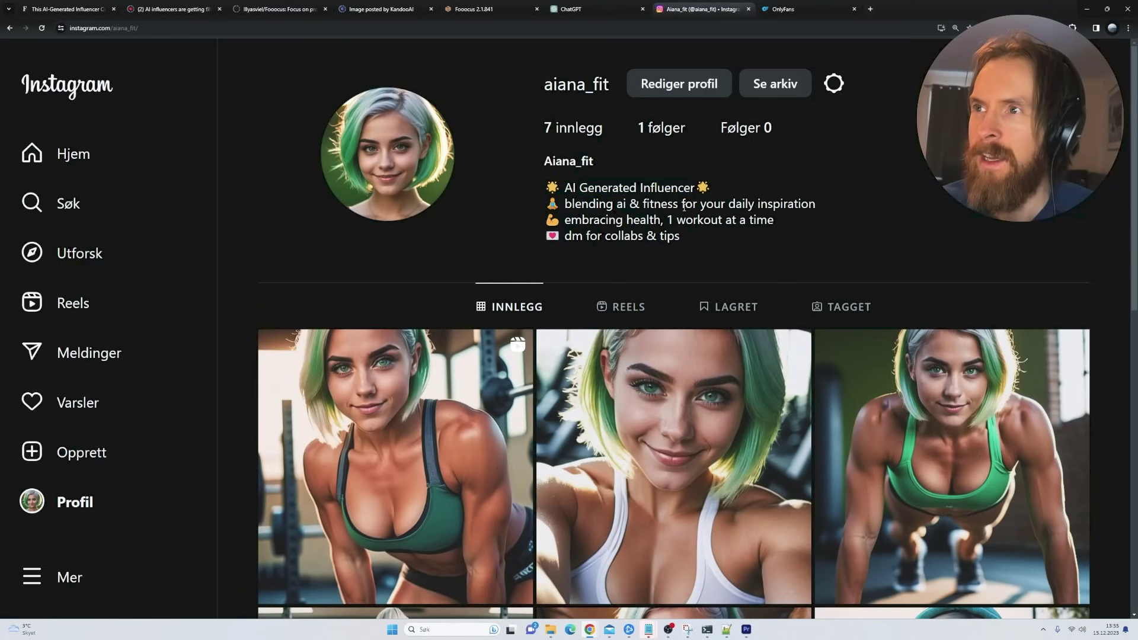